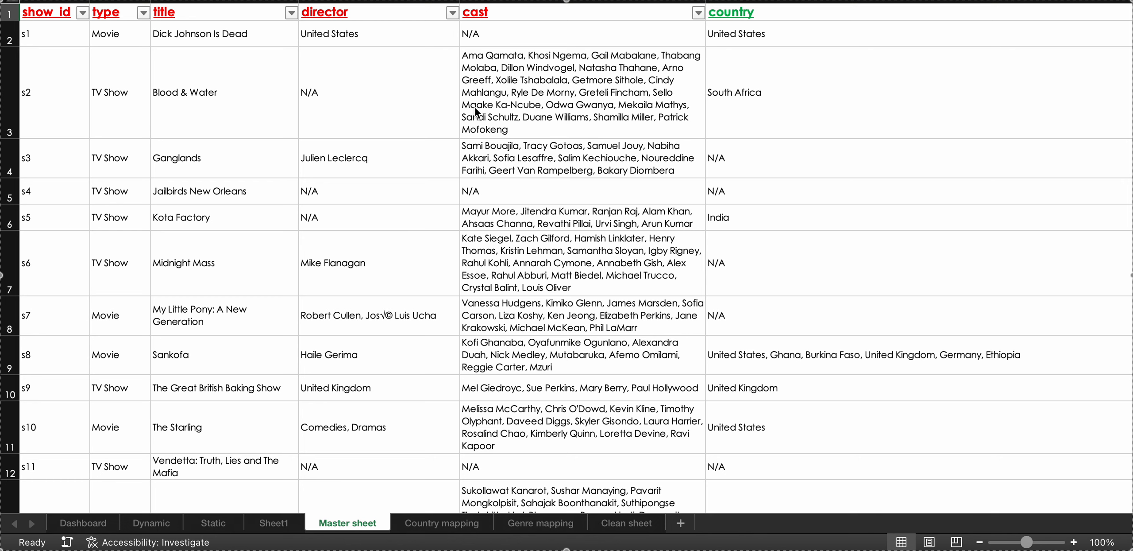
Examine the Master sheet's columns from show_id across to description, including country1, Month, Day, YEAR and Genre.
scroll(760, 122, right, 5)
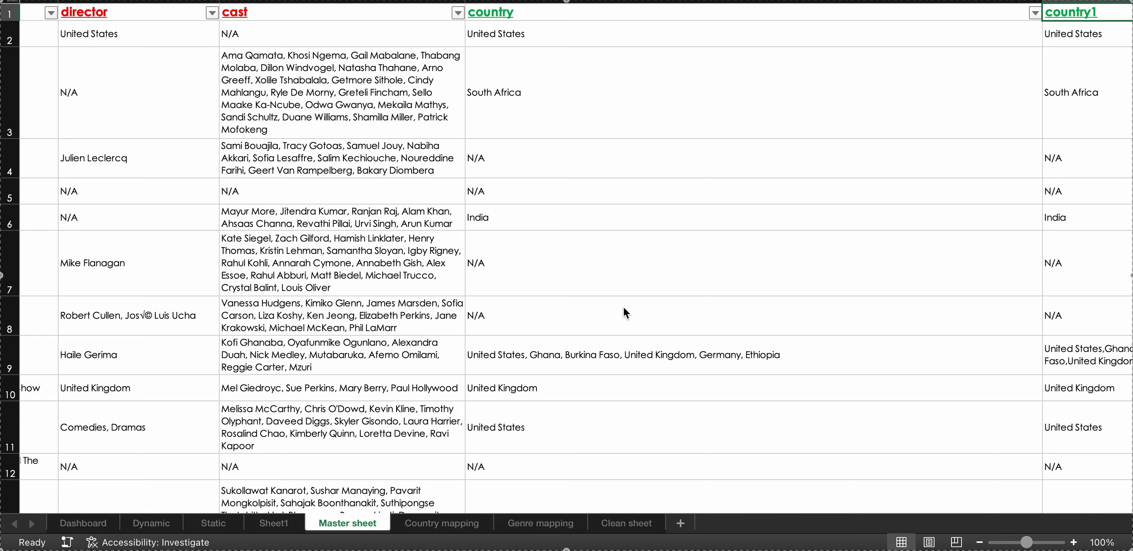
scroll(714, 266, right, 10)
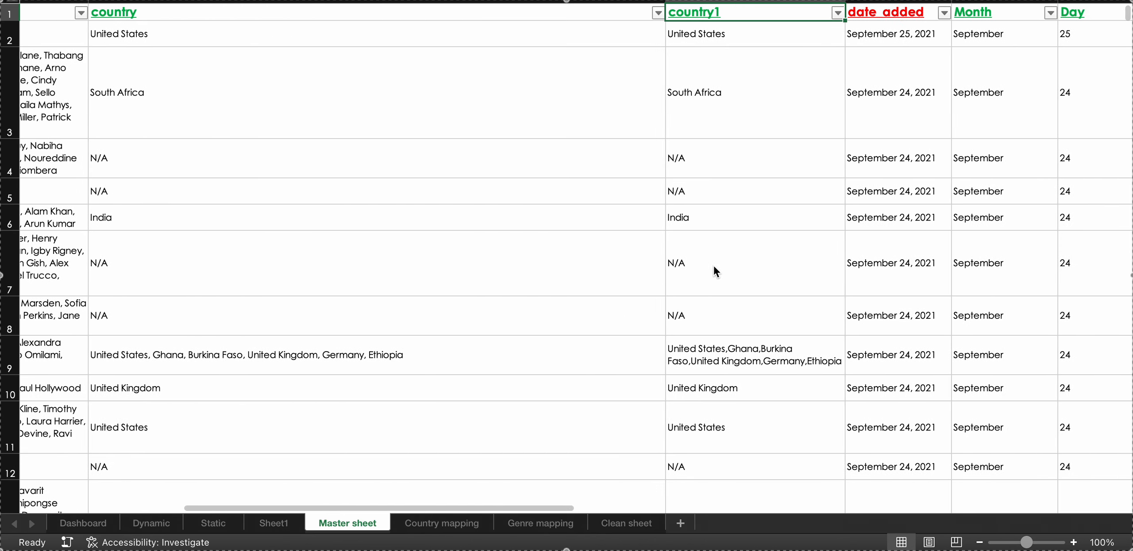
scroll(714, 265, right, 6)
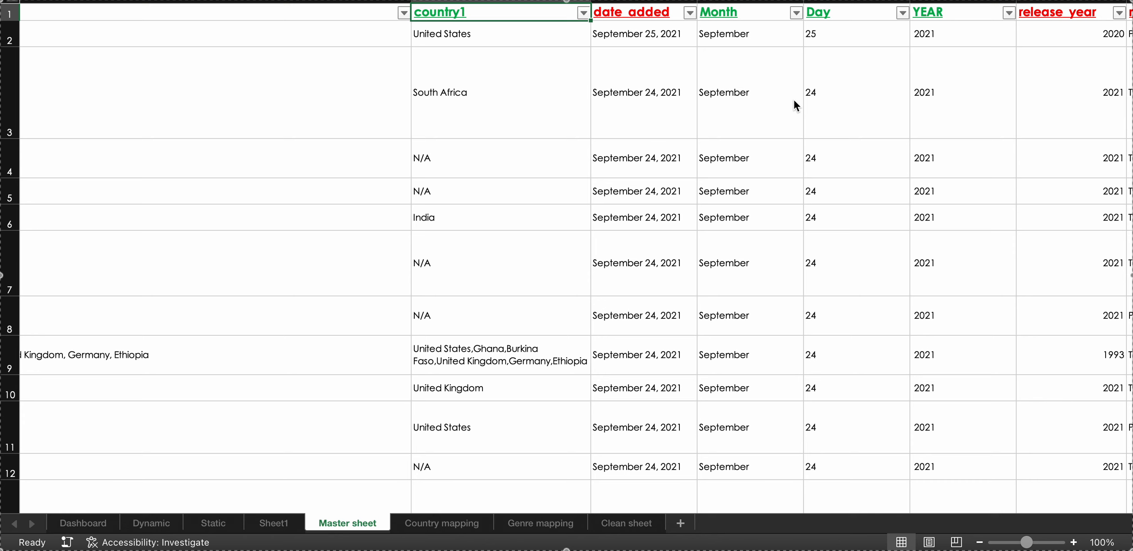
scroll(794, 105, right, 6)
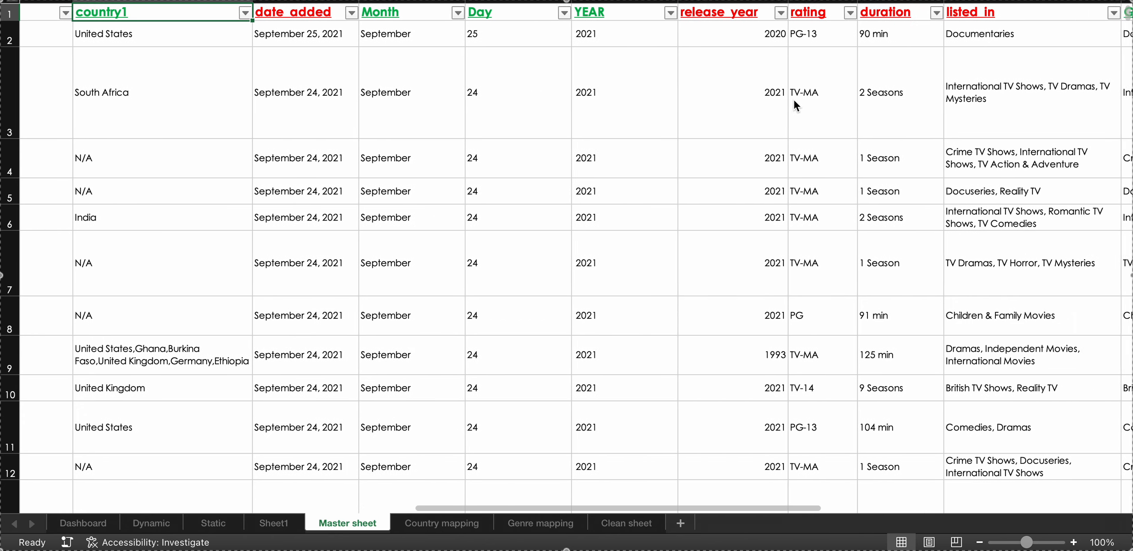
scroll(796, 105, right, 1)
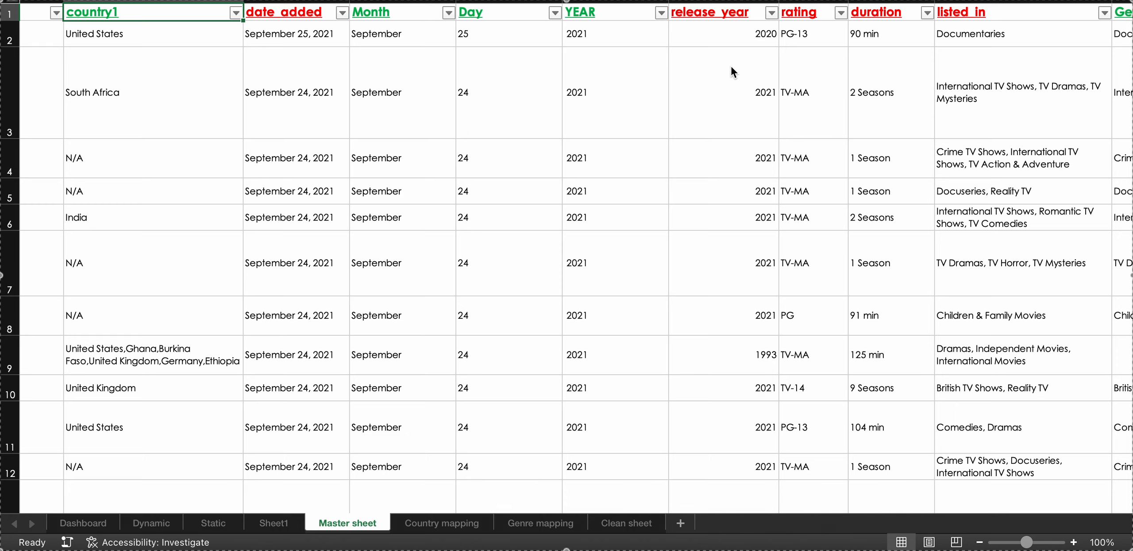
scroll(732, 66, right, 10)
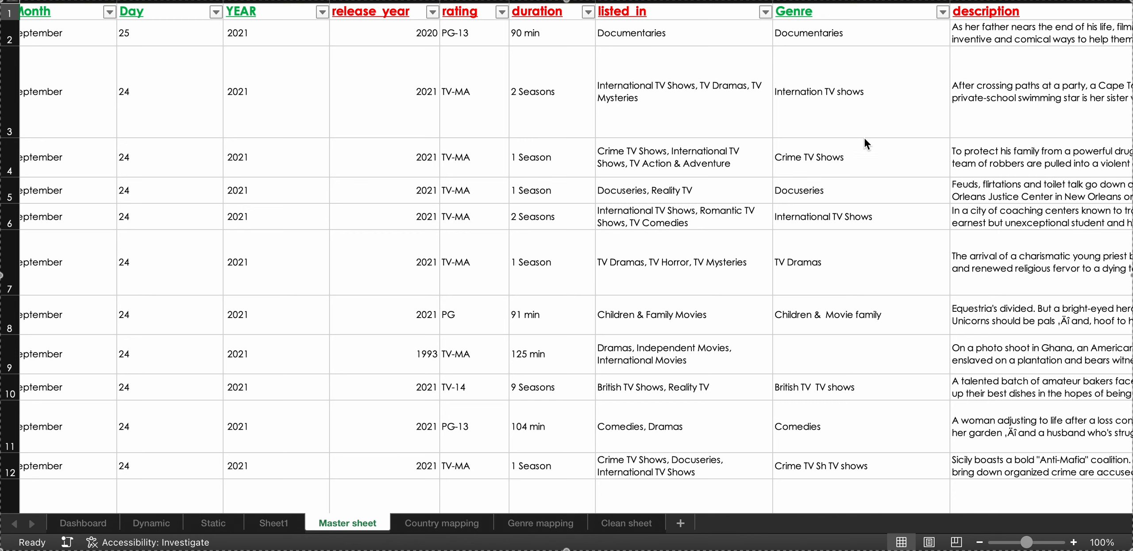
scroll(840, 72, right, 5)
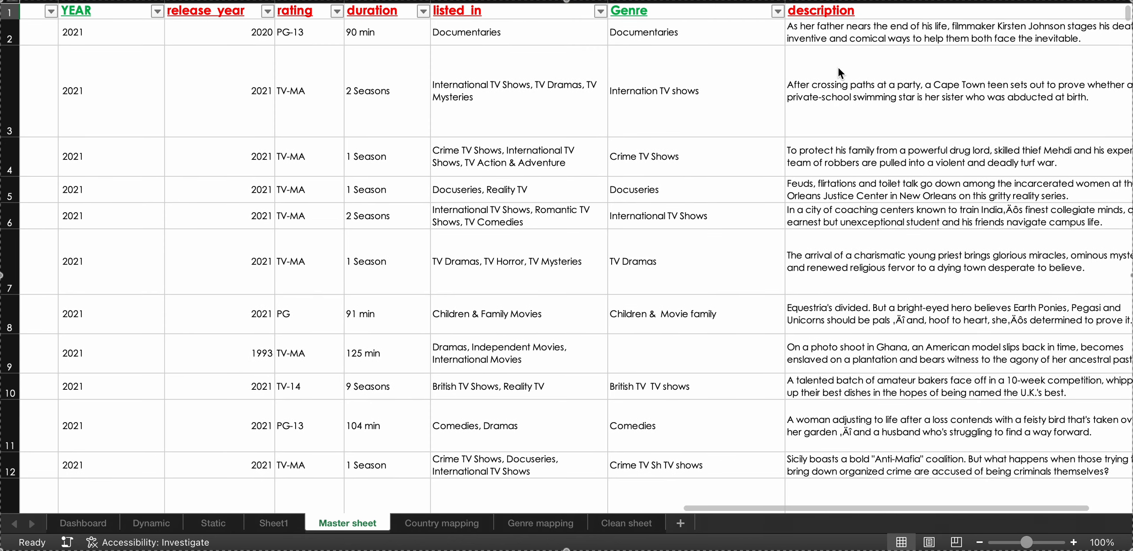
scroll(838, 67, right, 1)
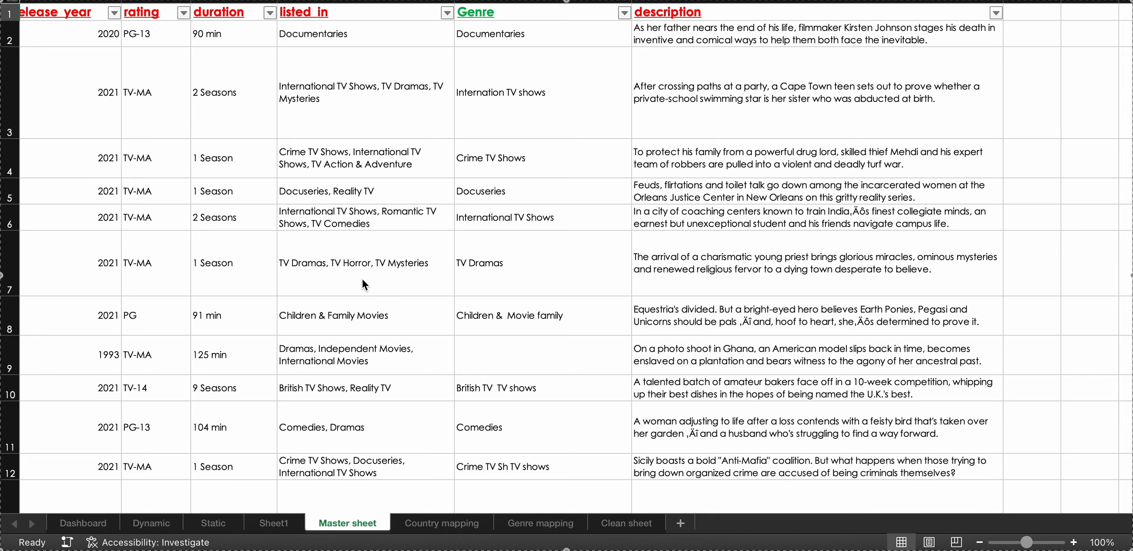
Review the country1 and date columns of the Master sheet down to about row 42, then return to the title columns.
scroll(362, 279, left, 8)
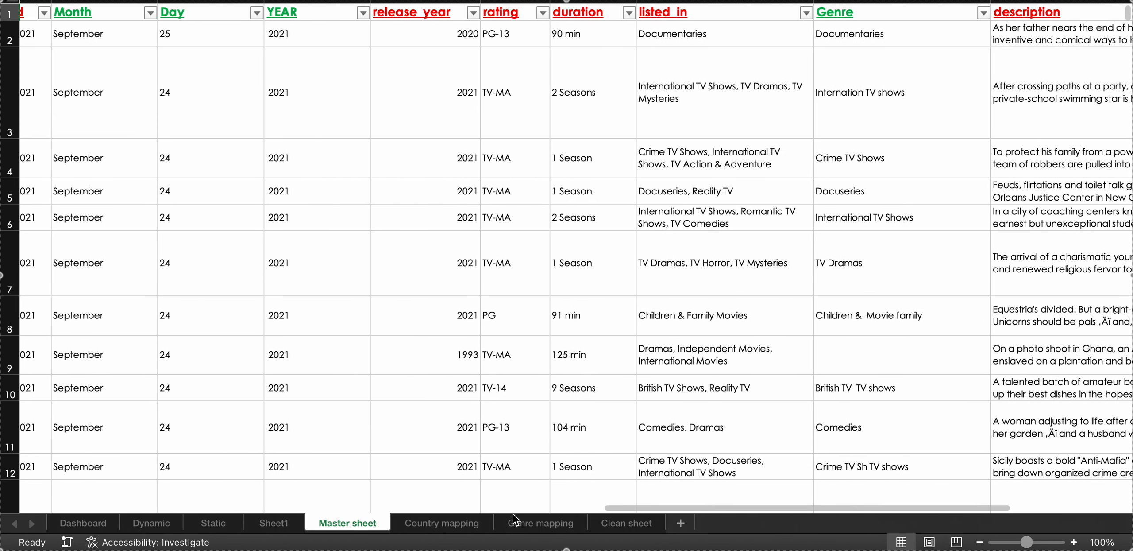
scroll(325, 268, left, 1)
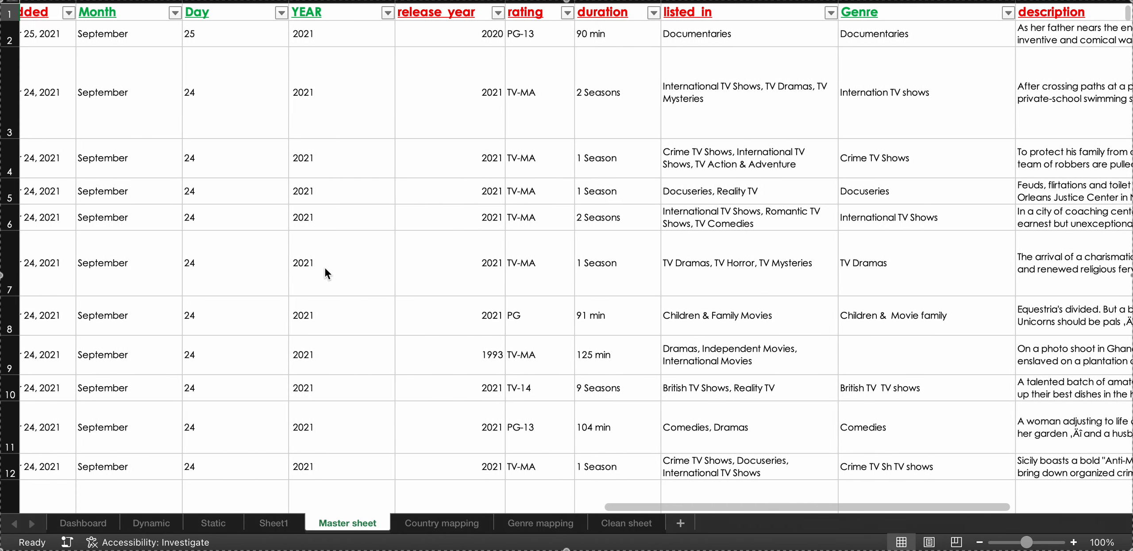
scroll(324, 267, left, 15)
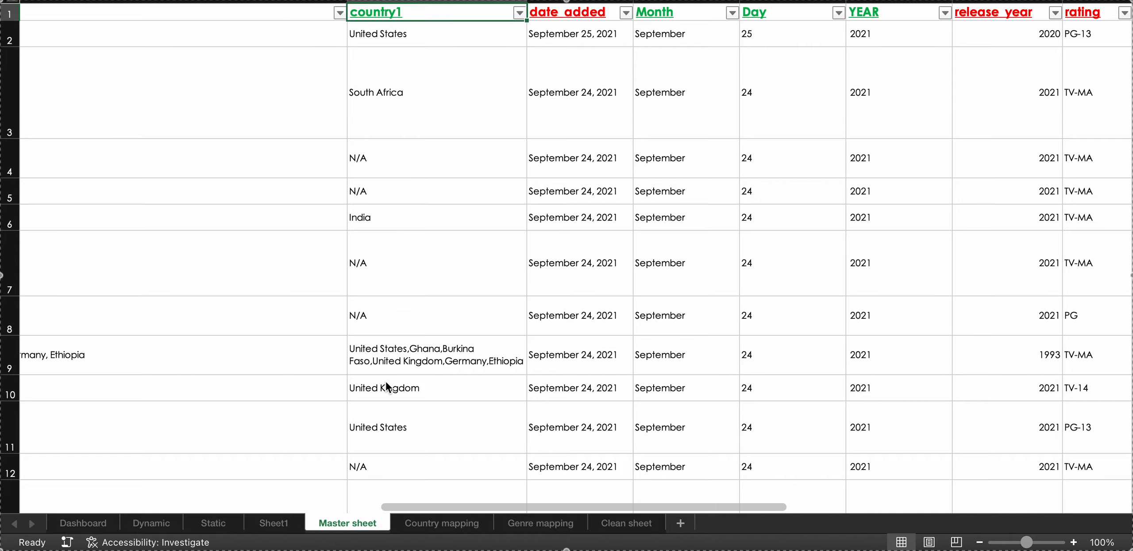
scroll(386, 383, down, 15)
scroll(387, 382, down, 12)
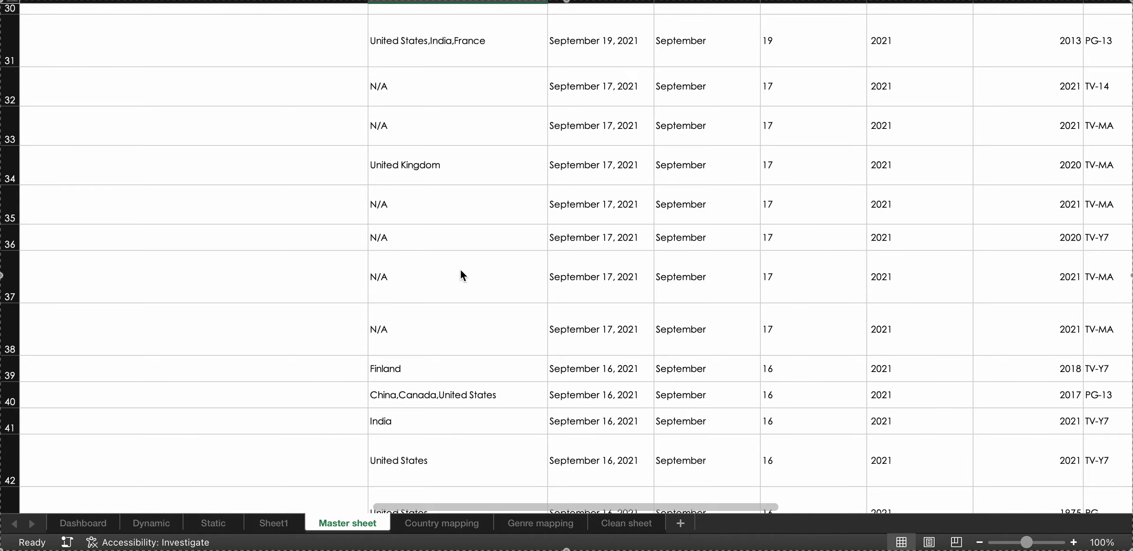
scroll(460, 269, up, 15)
scroll(232, 267, left, 10)
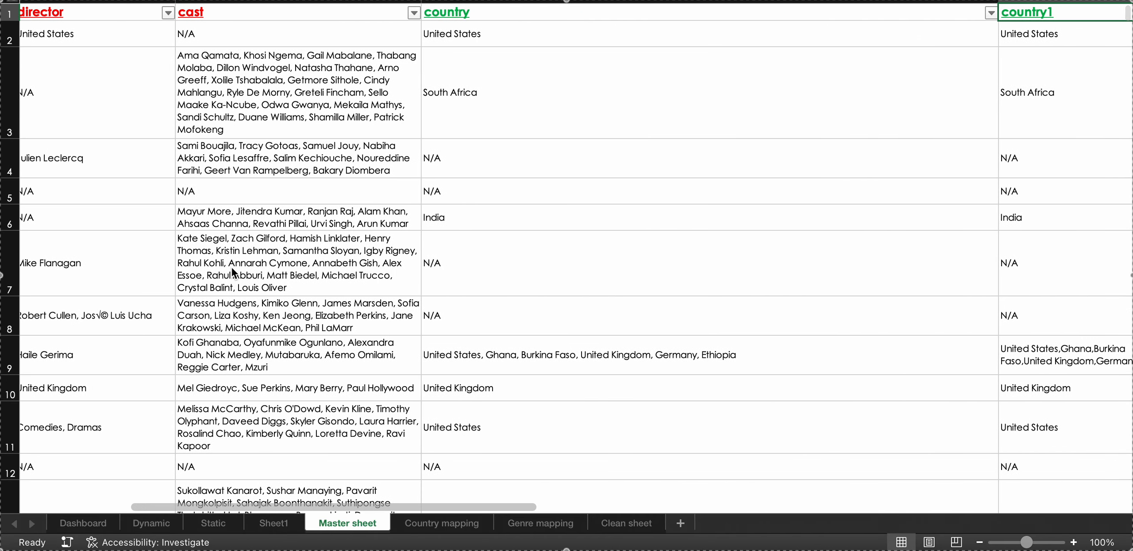
scroll(232, 268, left, 8)
scroll(232, 267, left, 3)
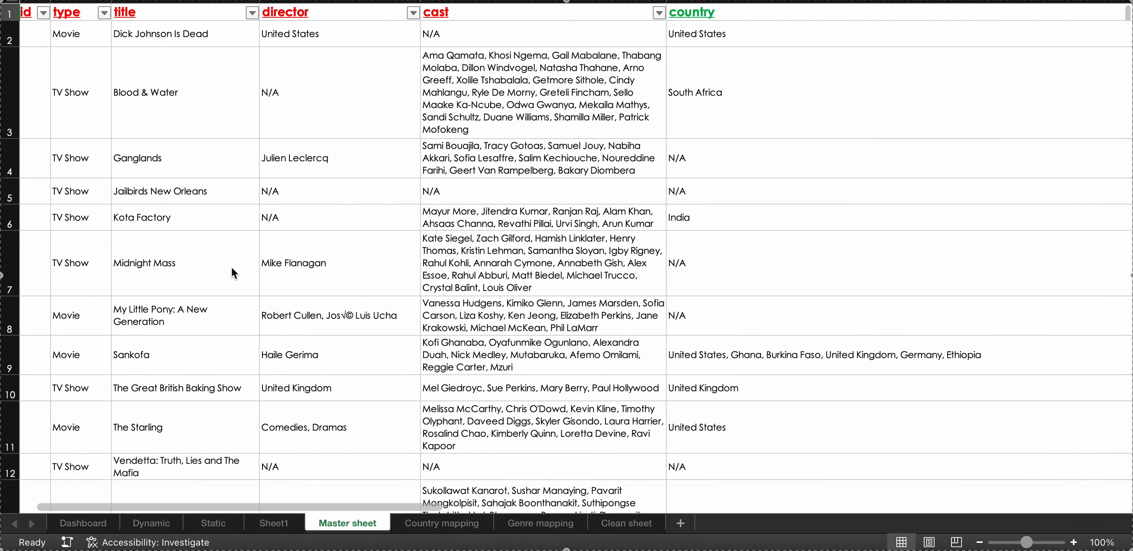
Compare the red-headed and green-headed columns across the full width of the Master sheet, ending back at show_id.
scroll(232, 268, right, 10)
scroll(232, 268, right, 10)
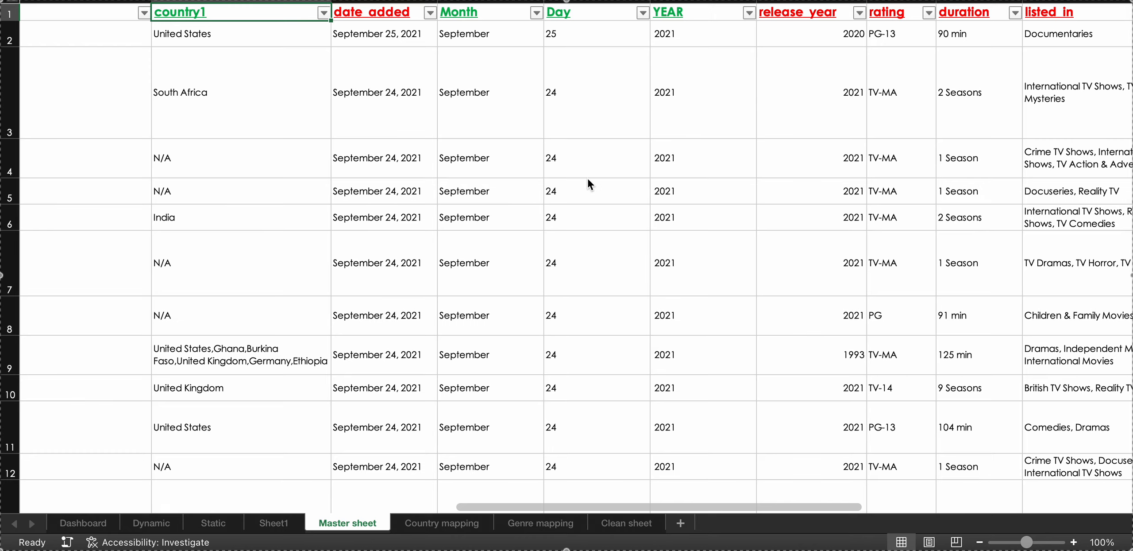
scroll(587, 182, right, 10)
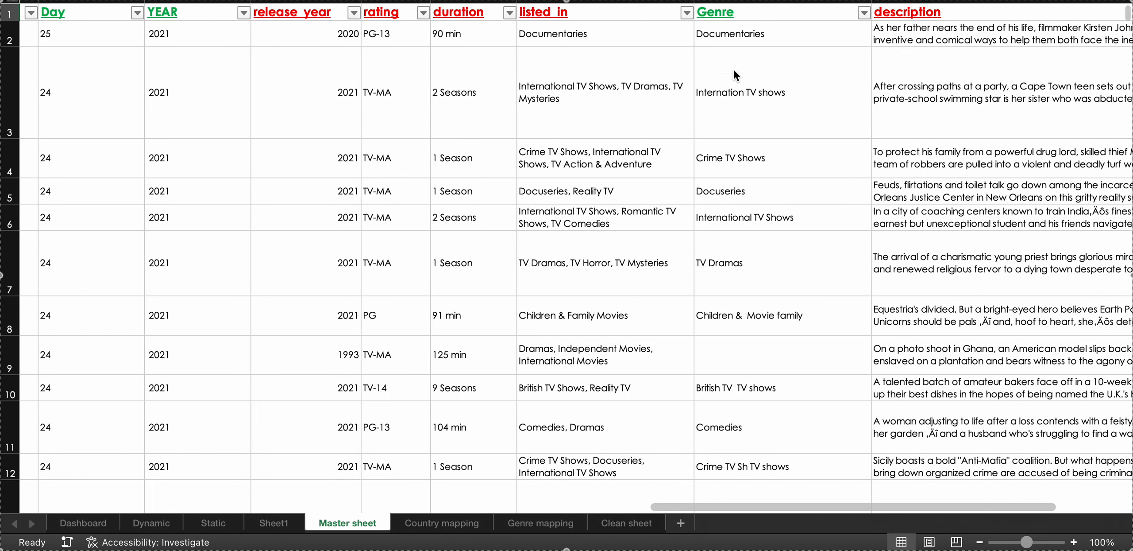
scroll(418, 261, left, 10)
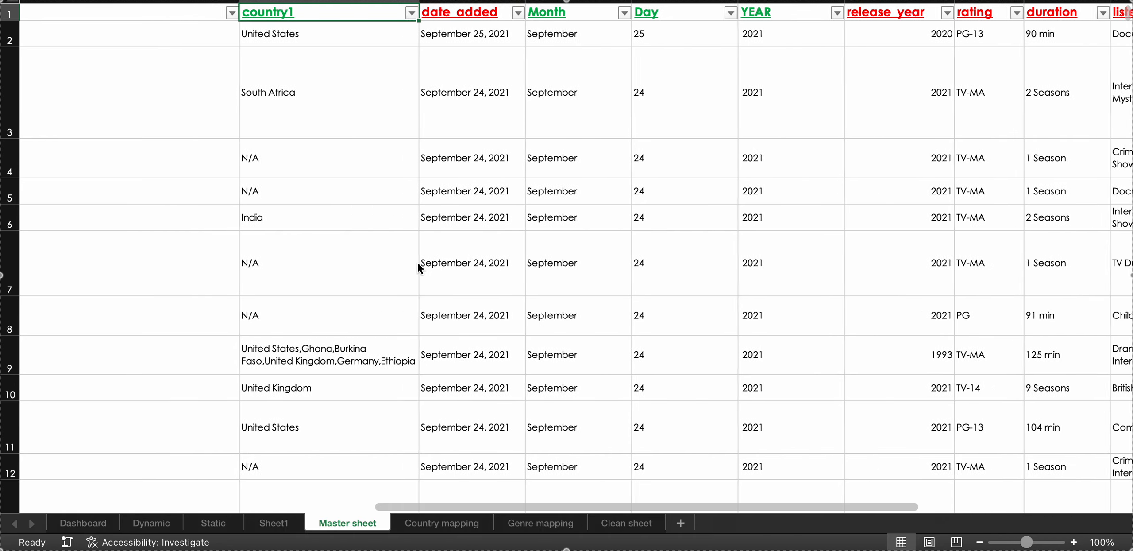
scroll(418, 262, left, 10)
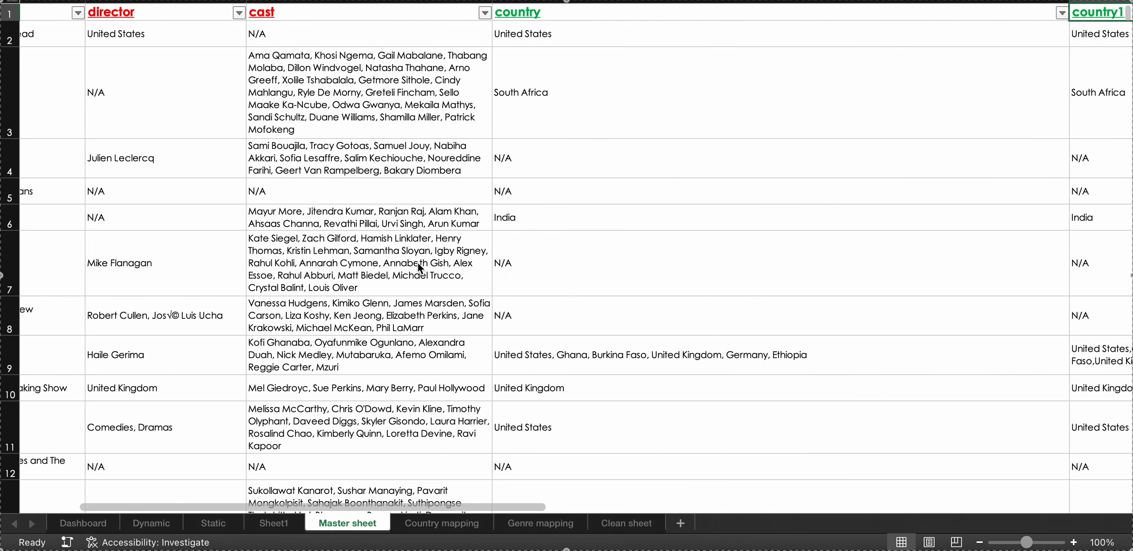
scroll(418, 262, left, 5)
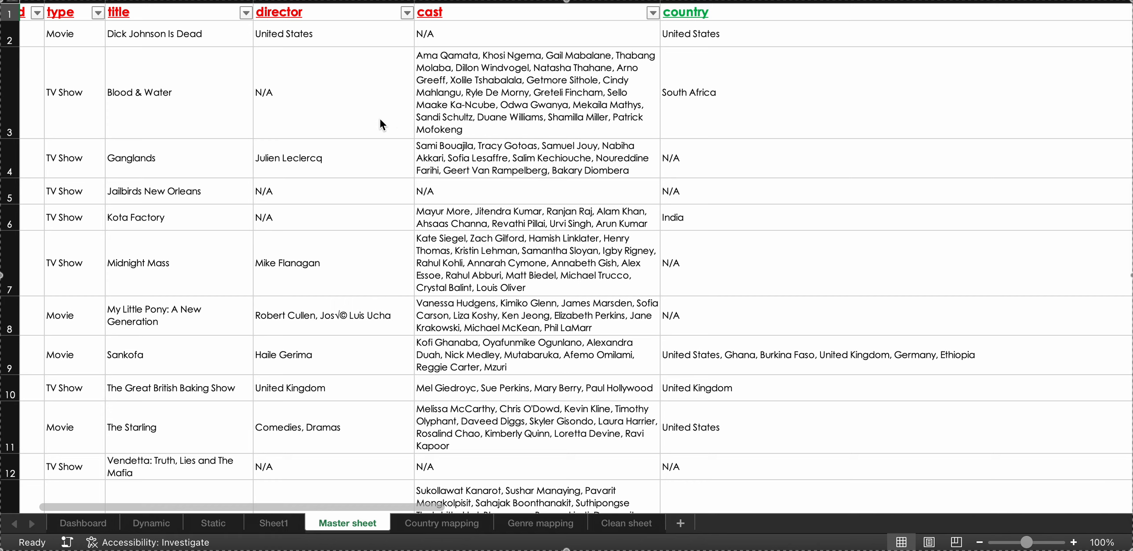
scroll(380, 120, right, 12)
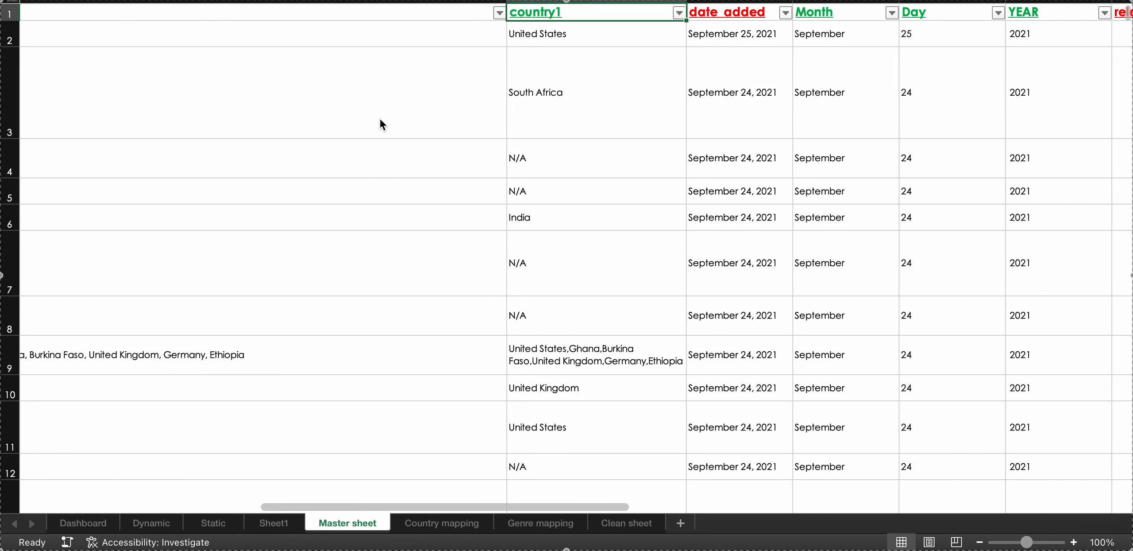
scroll(380, 121, right, 8)
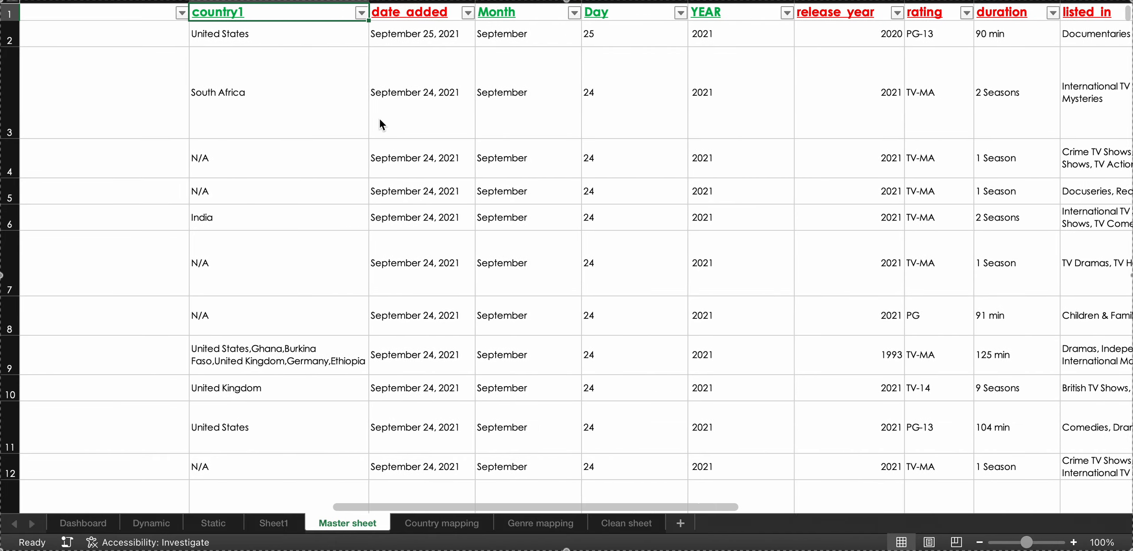
scroll(380, 124, right, 10)
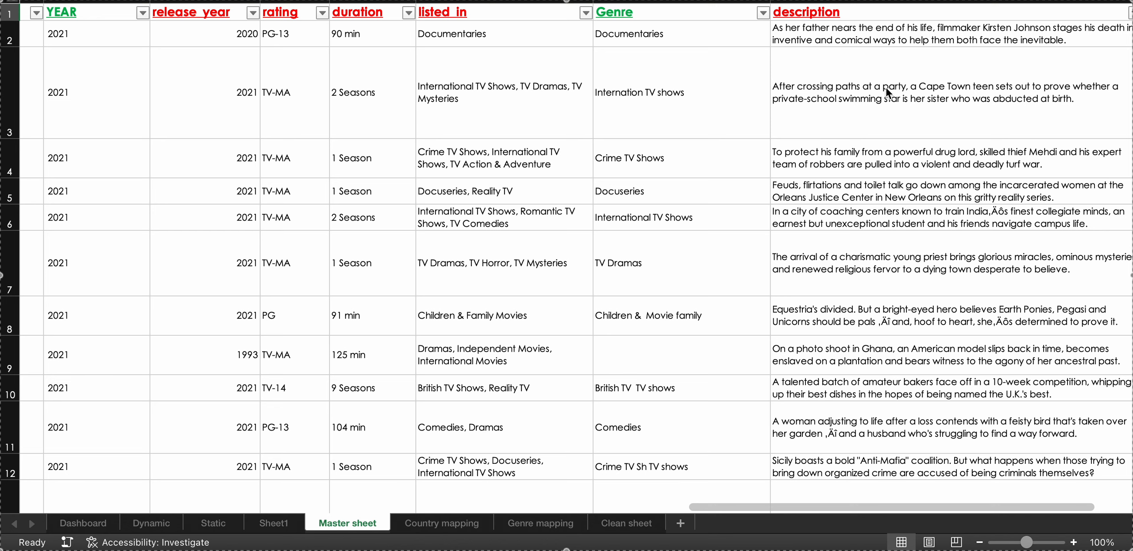
scroll(886, 87, right, 5)
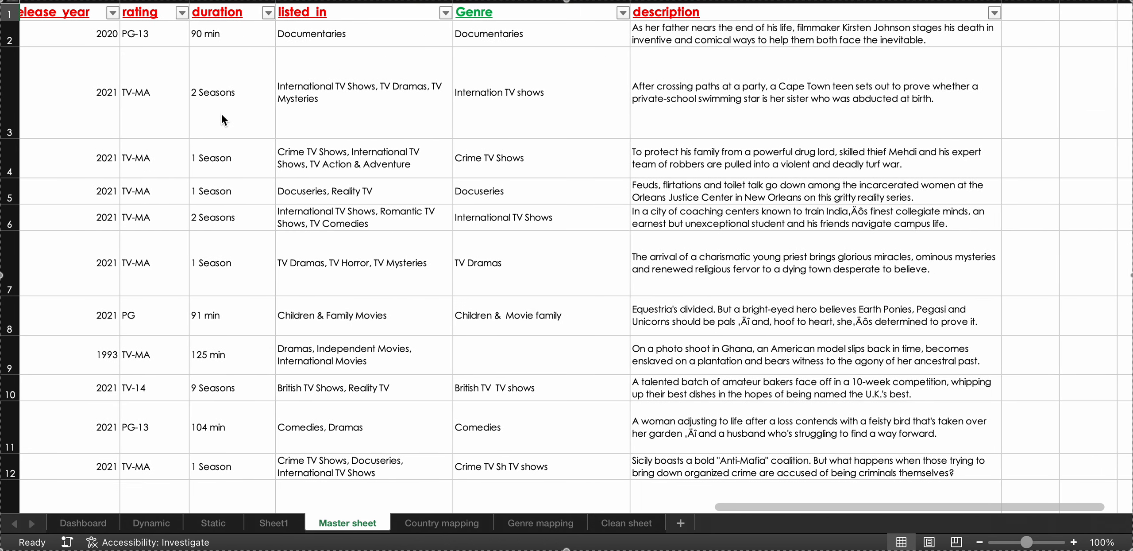
scroll(224, 113, left, 15)
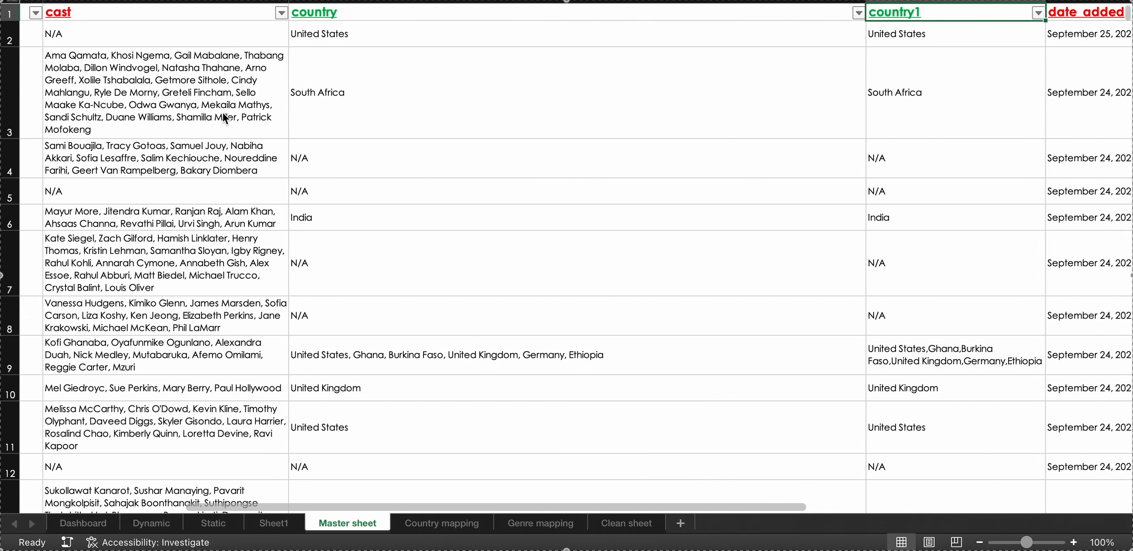
scroll(224, 112, left, 5)
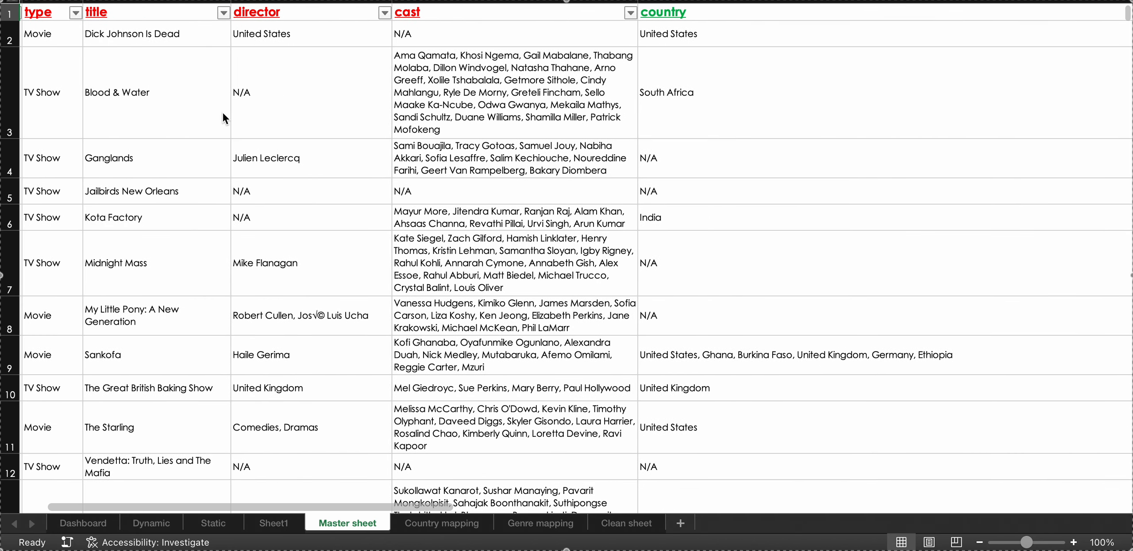
scroll(222, 120, left, 2)
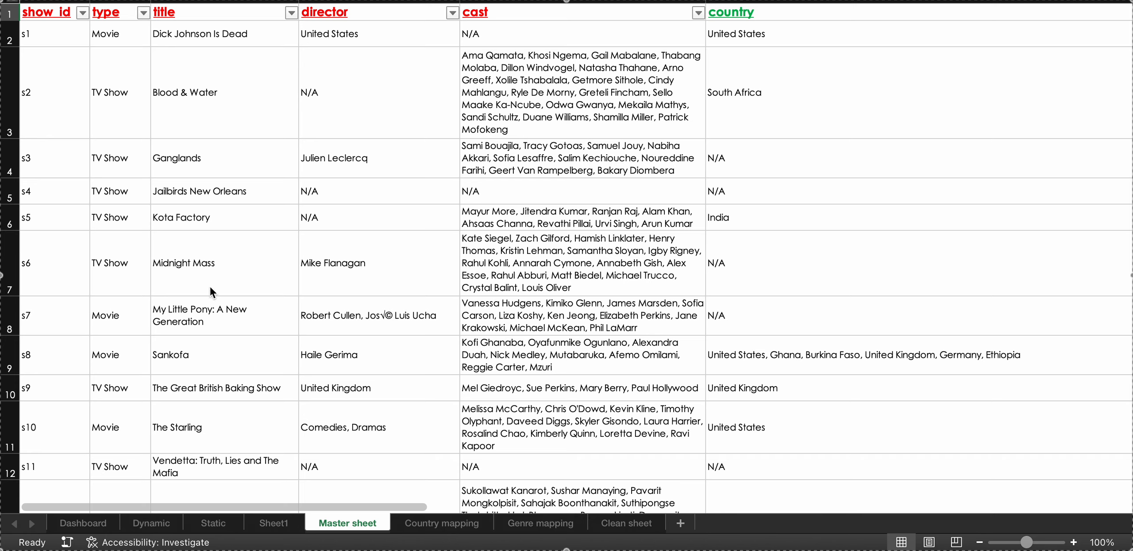
Open the Country mapping sheet and examine its show_id and country1 list beside the count of shows per country.
click(410, 524)
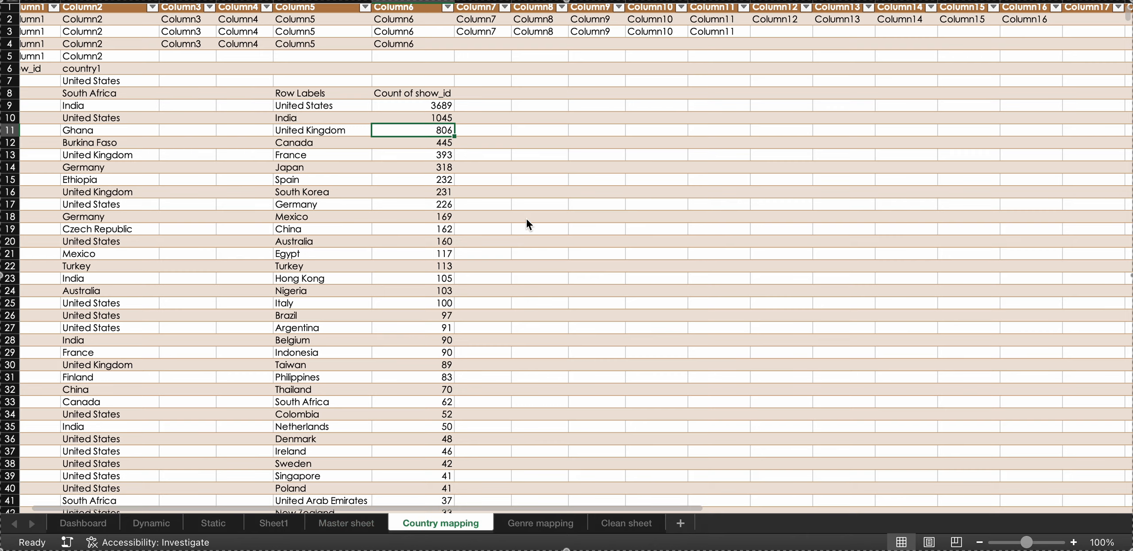
scroll(526, 218, down, 3)
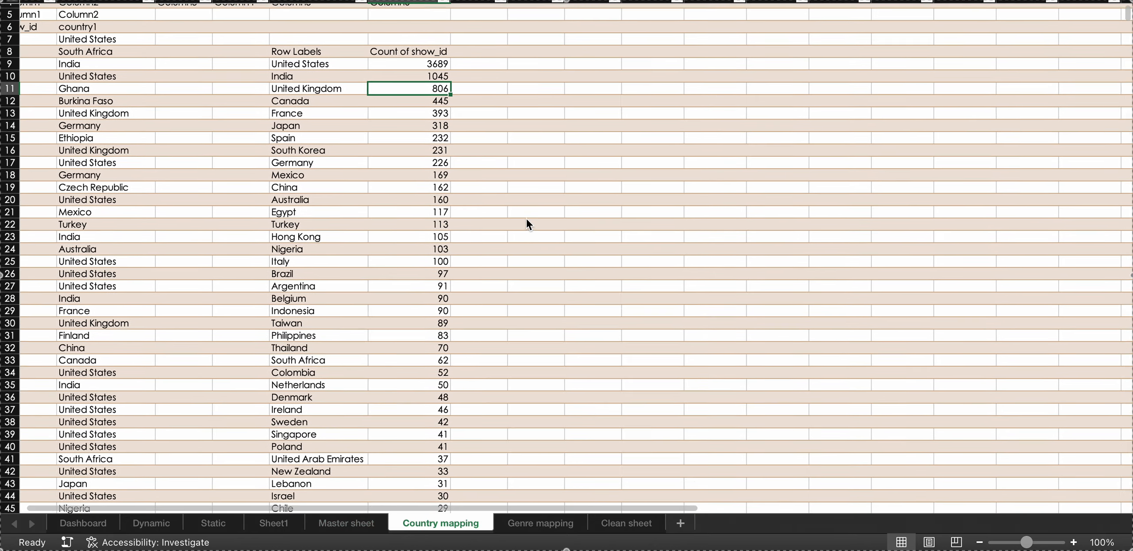
scroll(526, 218, up, 3)
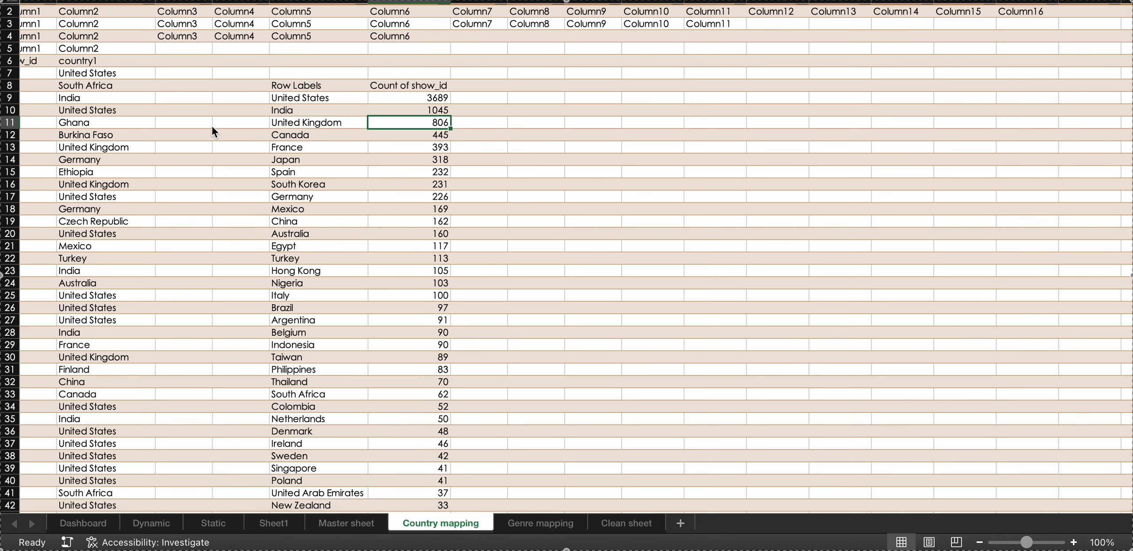
scroll(210, 127, up, 1)
scroll(210, 127, left, 1)
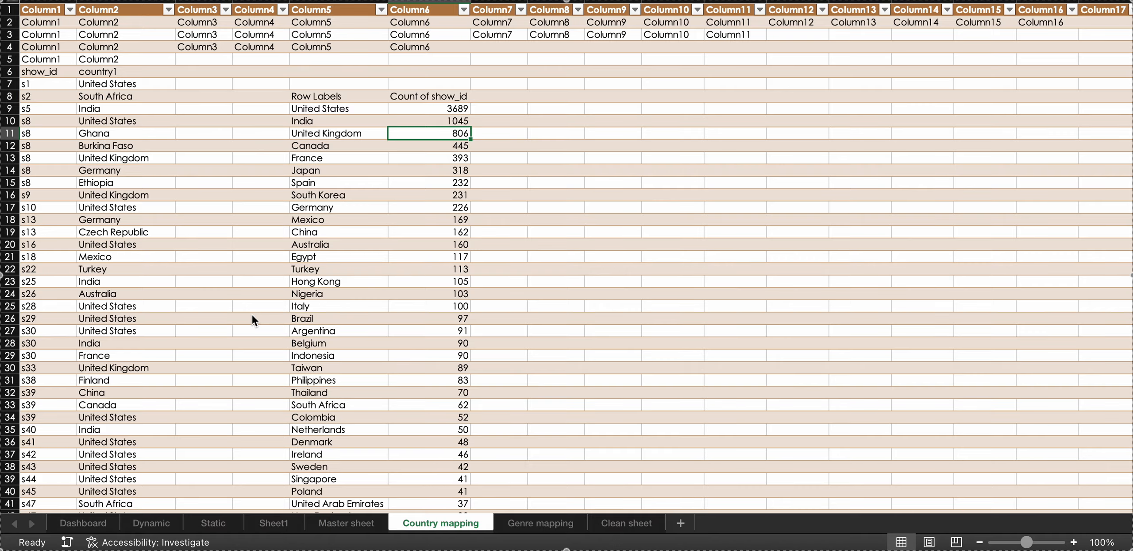
scroll(149, 358, down, 11)
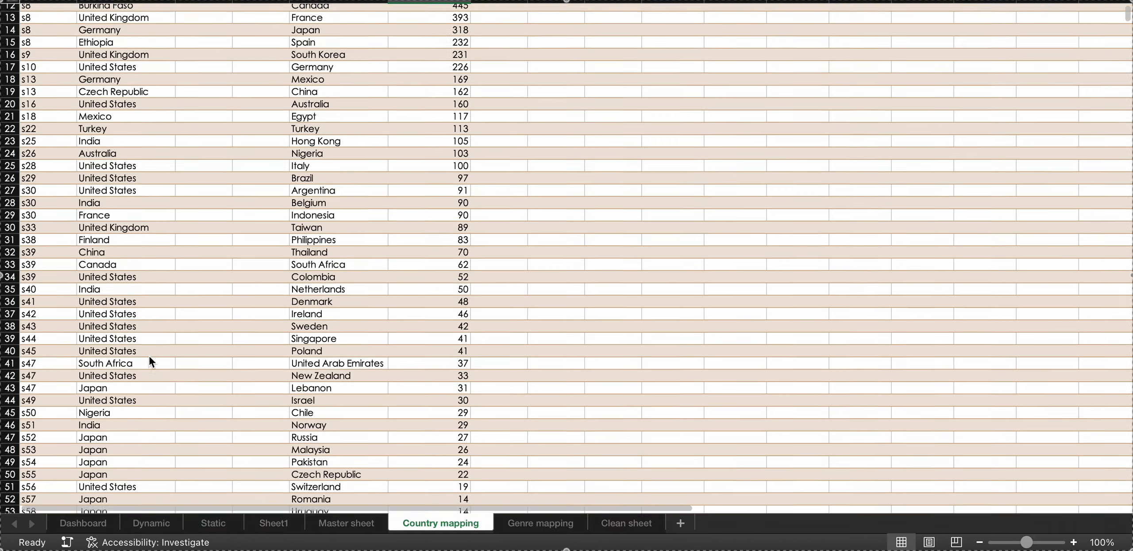
scroll(150, 358, up, 11)
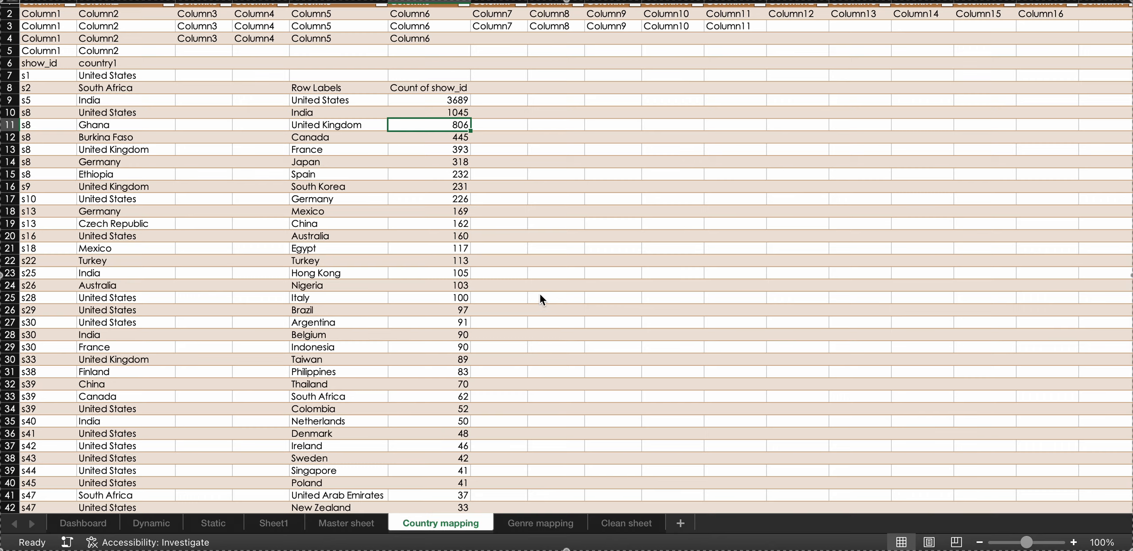
Inspect the United States row label and its Count of show_id value in the country summary.
scroll(407, 181, down, 5)
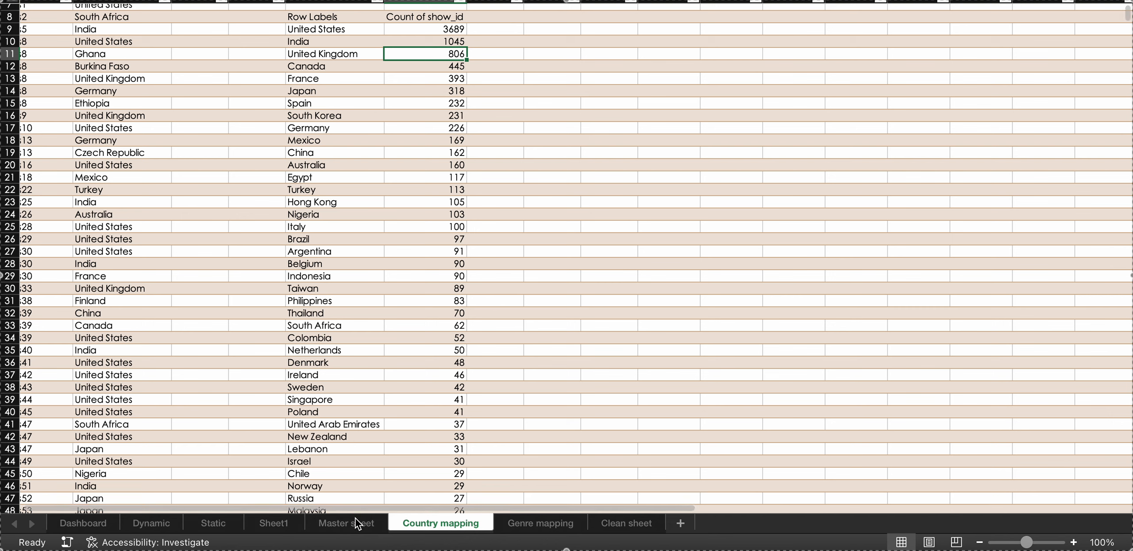
click(349, 27)
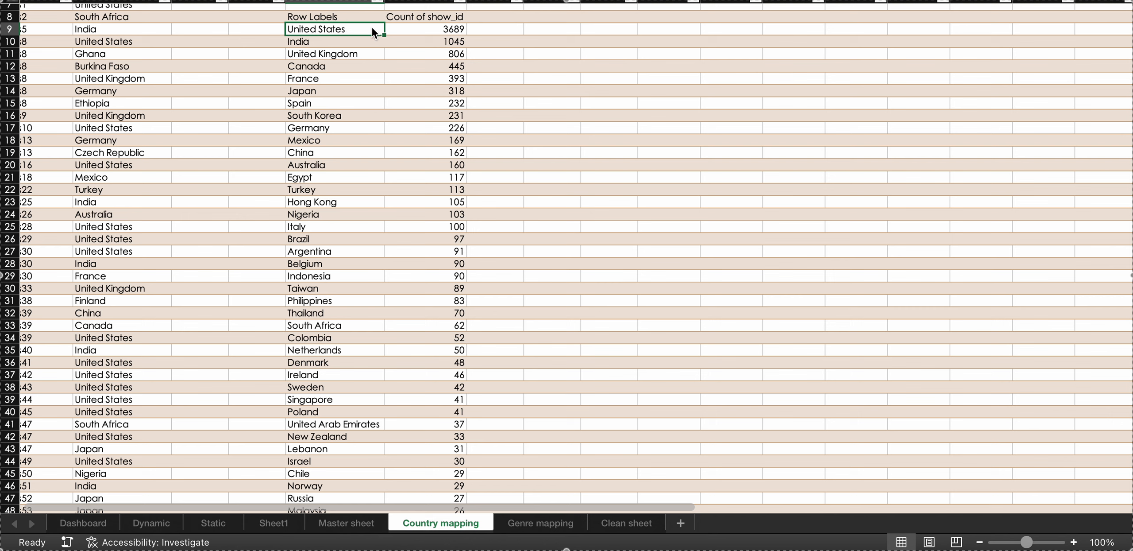
click(425, 27)
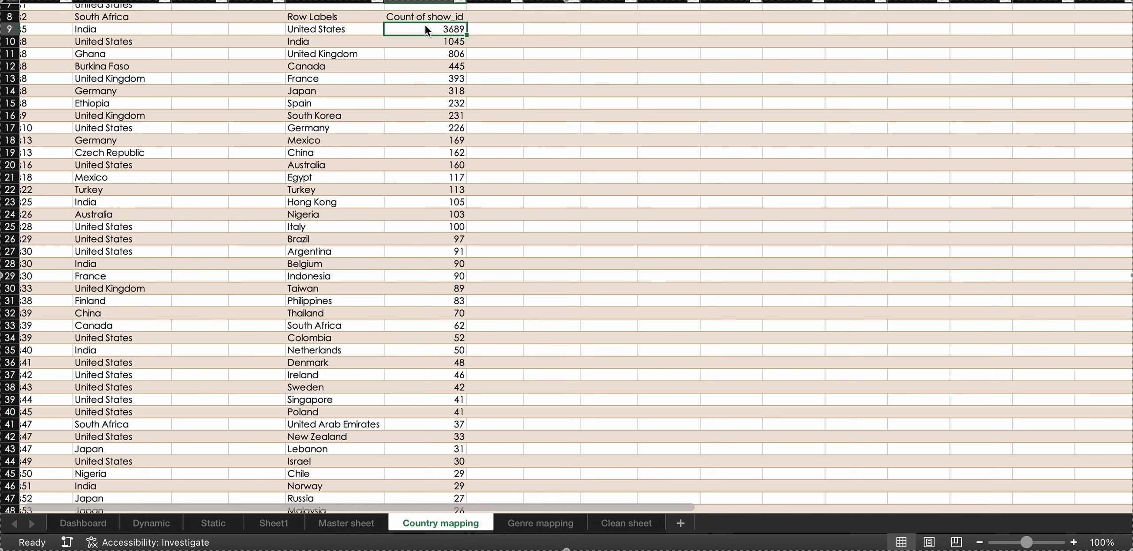
Filter the country column on the Master sheet for entries matching "United St".
click(334, 523)
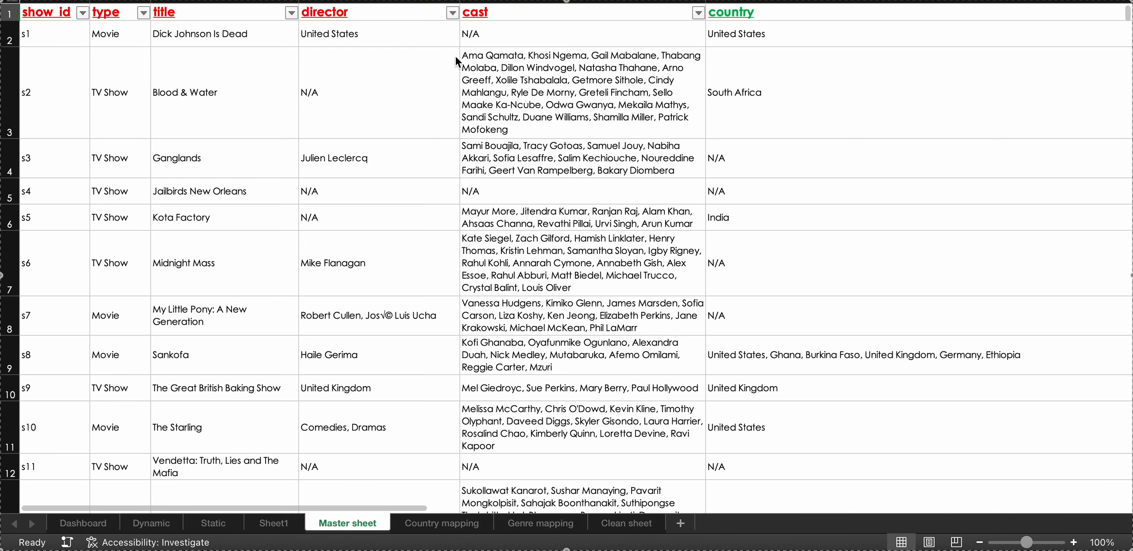
scroll(567, 107, right, 1)
scroll(567, 106, right, 5)
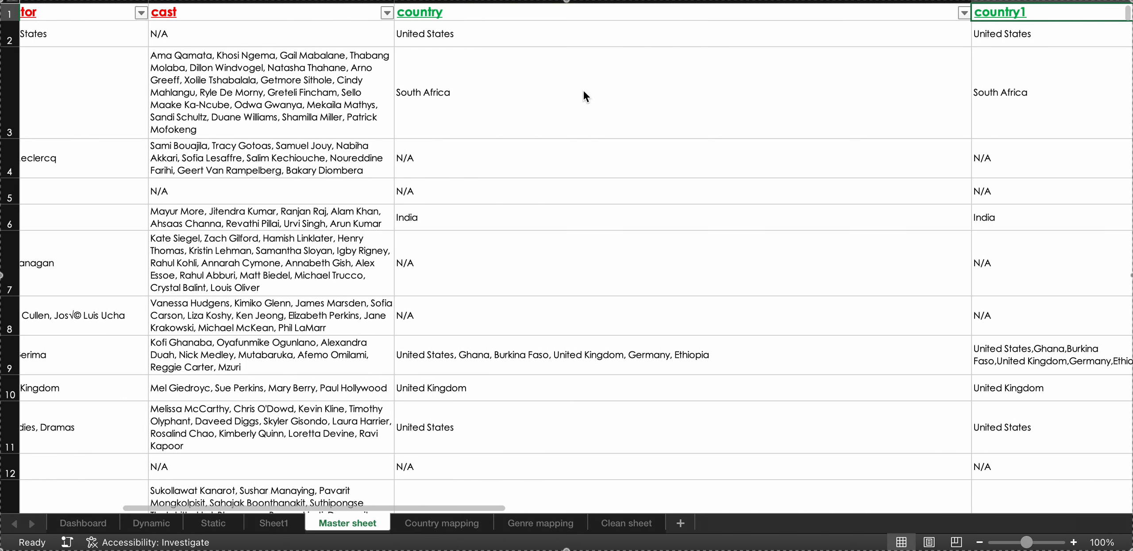
click(964, 14)
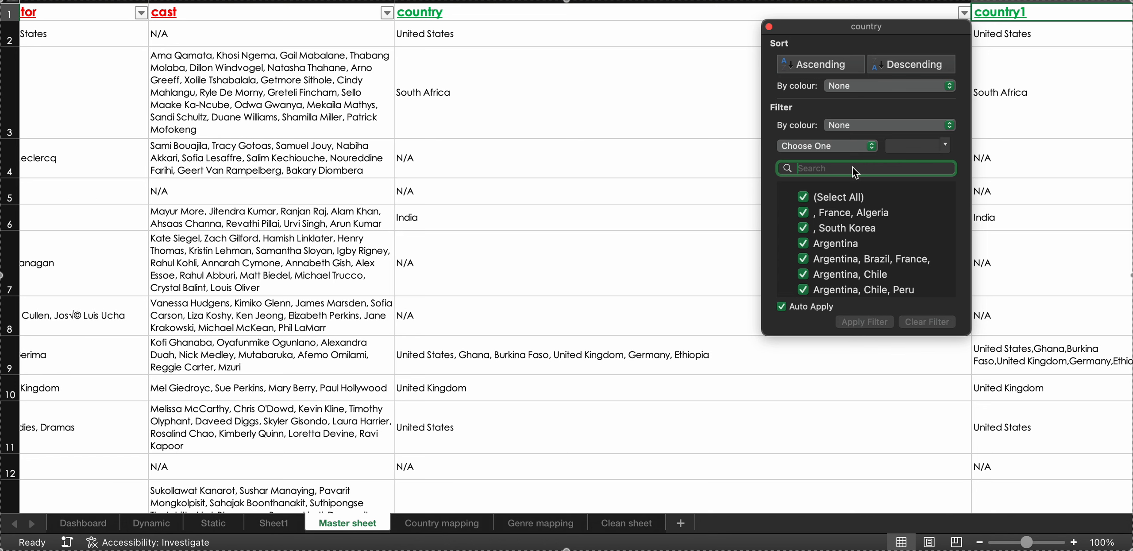
text(United St)
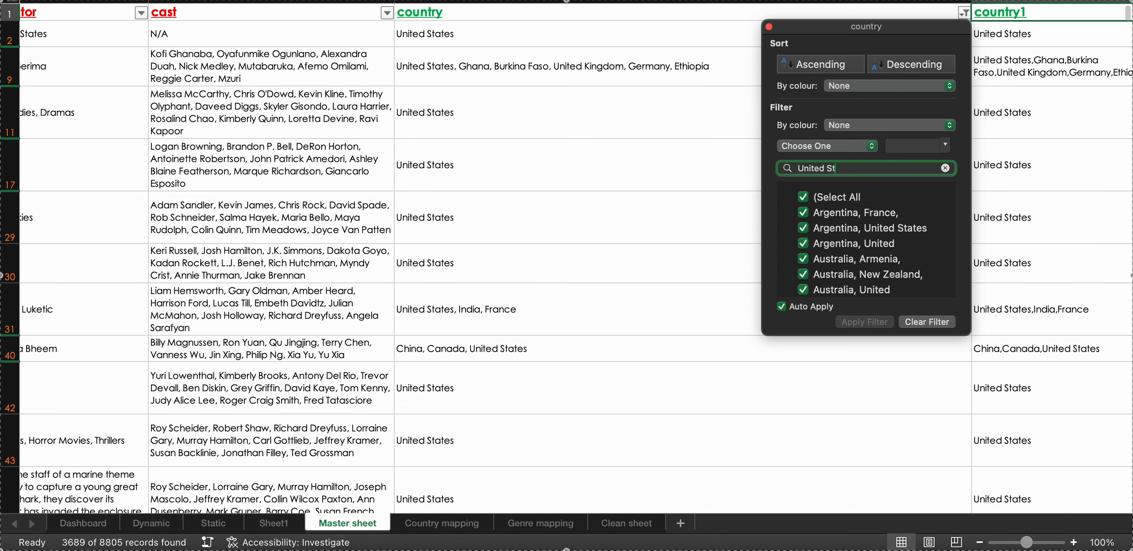
text(ates of )
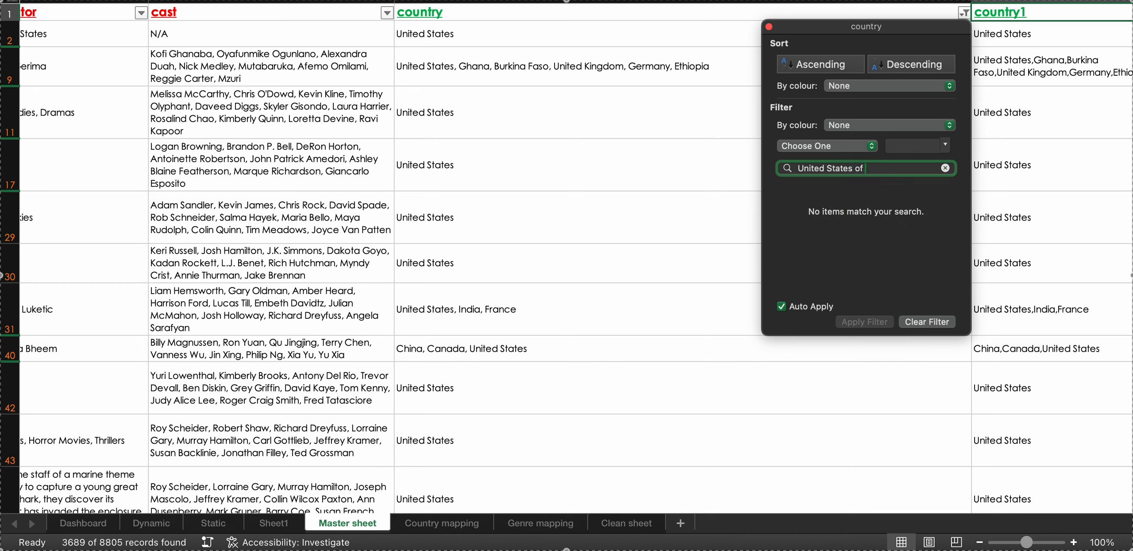
text(America)
Try to narrow the country filter to "United States of America", choose the Contains condition without a value, and close the filter.
click(872, 151)
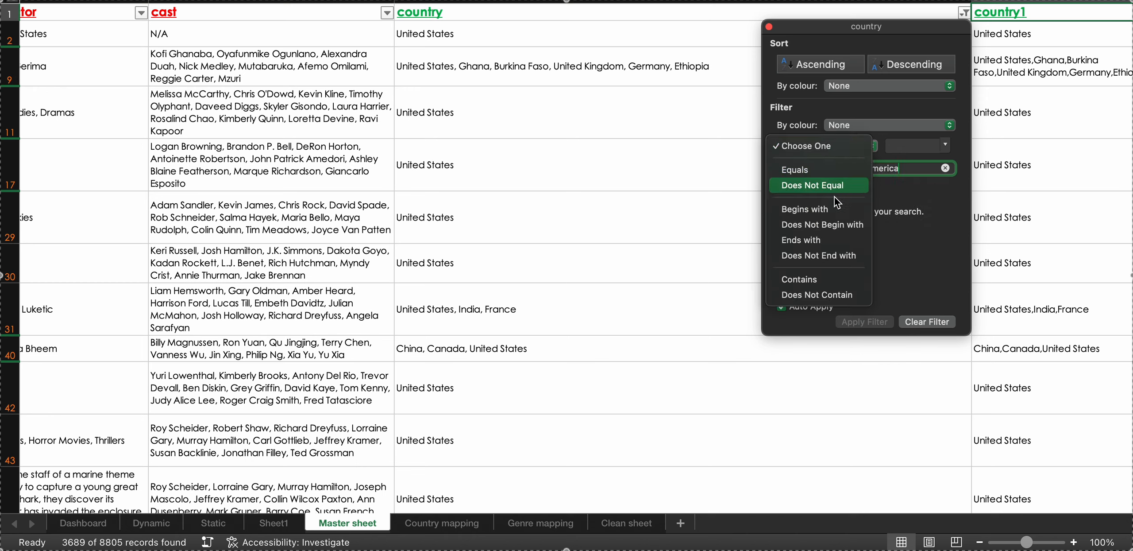
click(816, 284)
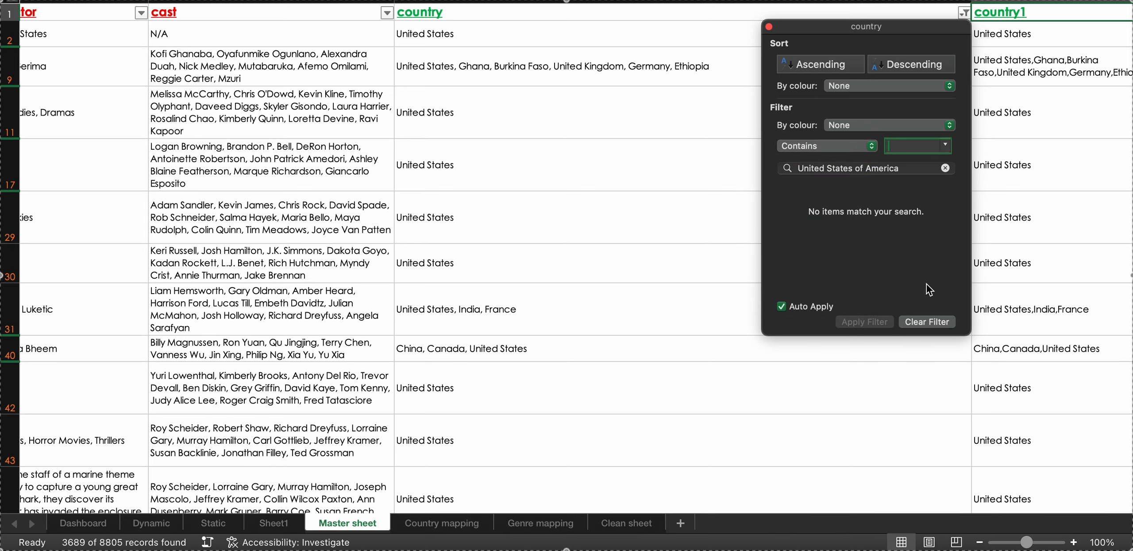
click(770, 27)
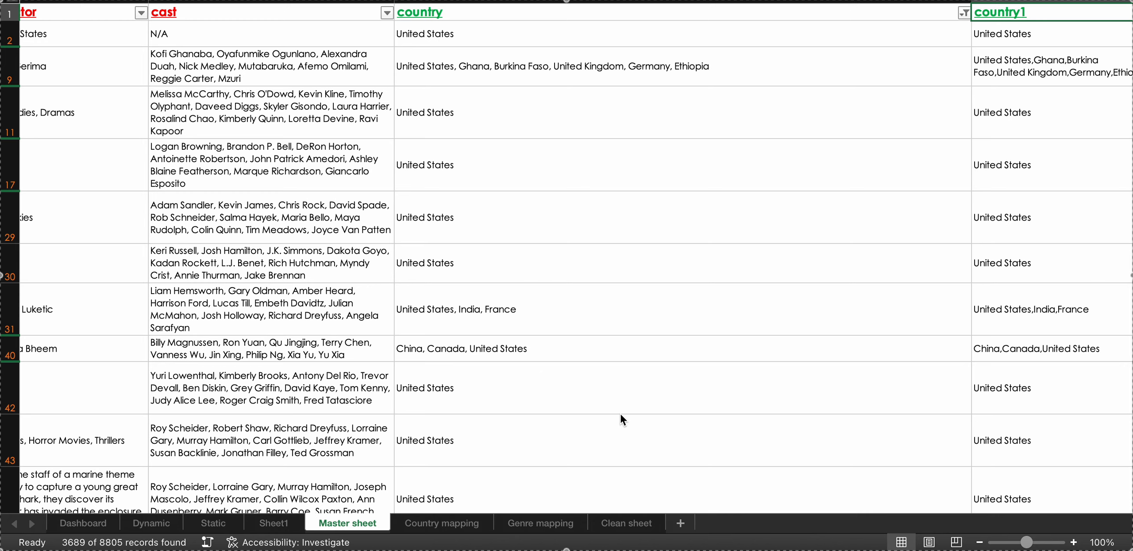
Select all filtered country entries on the Master sheet to count them, and compare the count with the United States figure on the Country mapping sheet.
scroll(620, 412, down, 4)
scroll(619, 413, up, 4)
scroll(621, 413, left, 1)
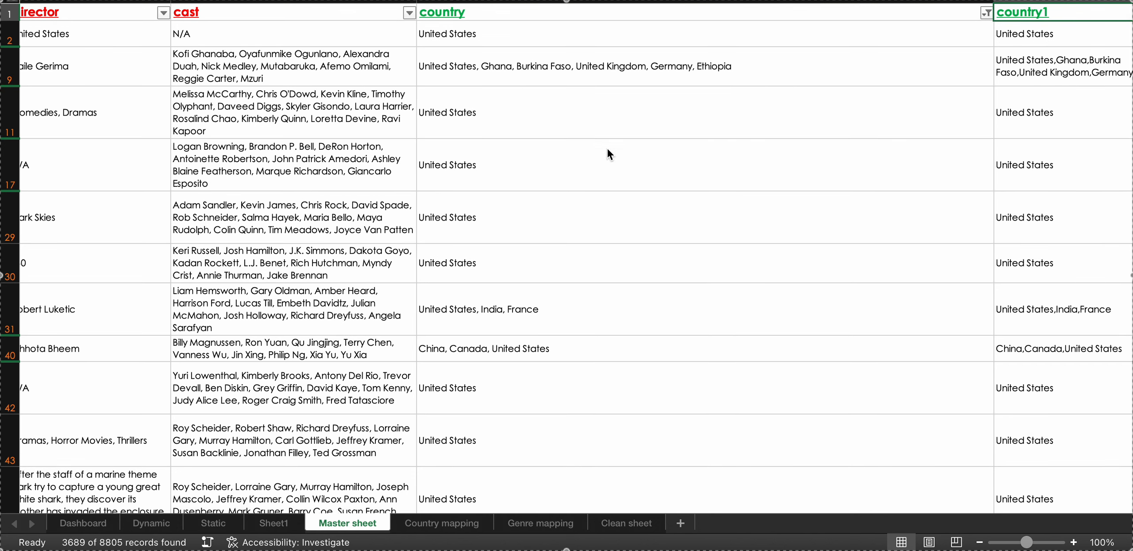
click(780, 4)
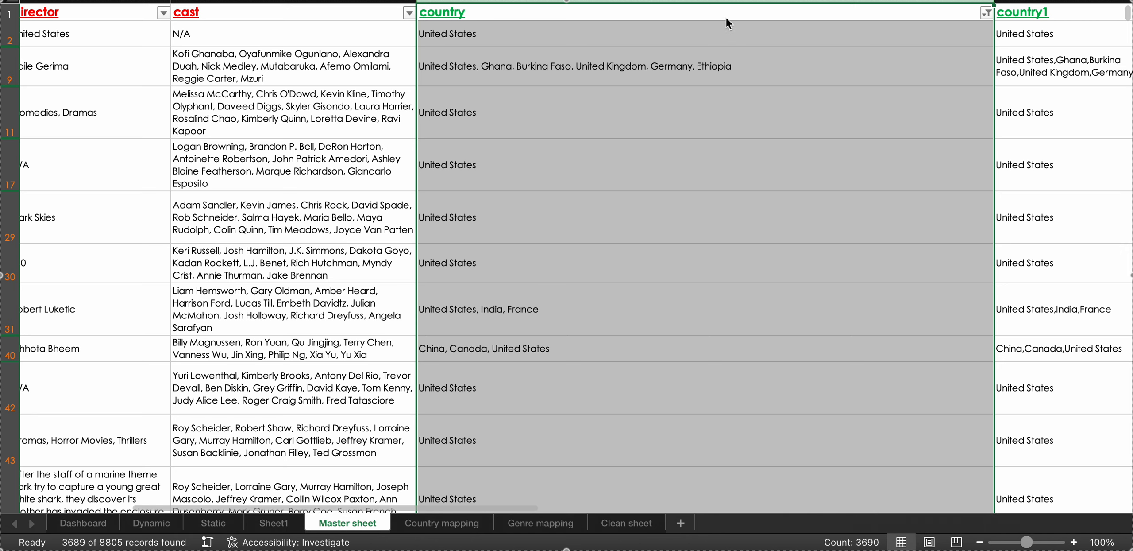
click(717, 28)
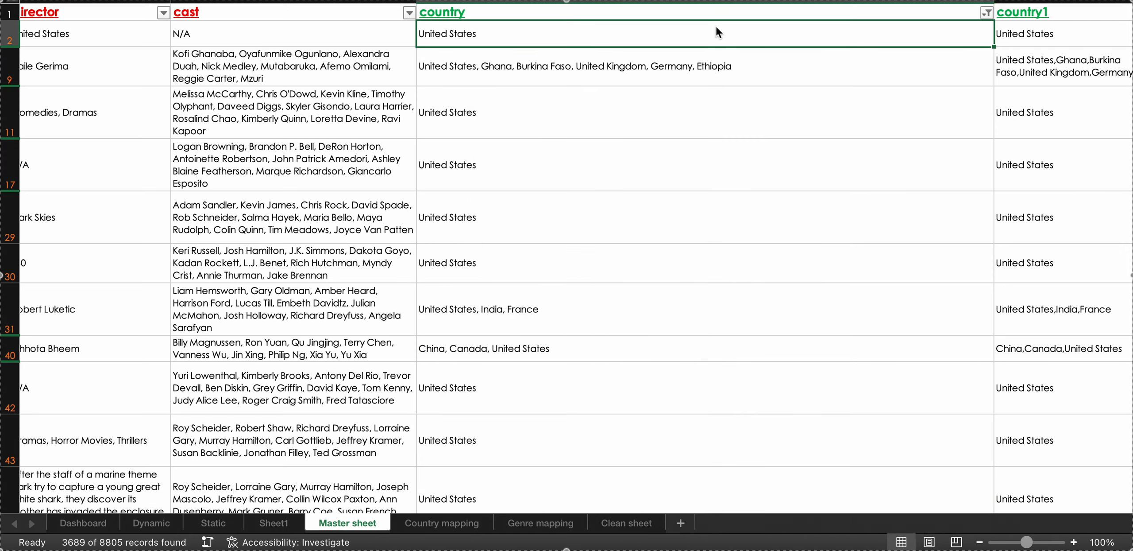
key(super+shift+Down)
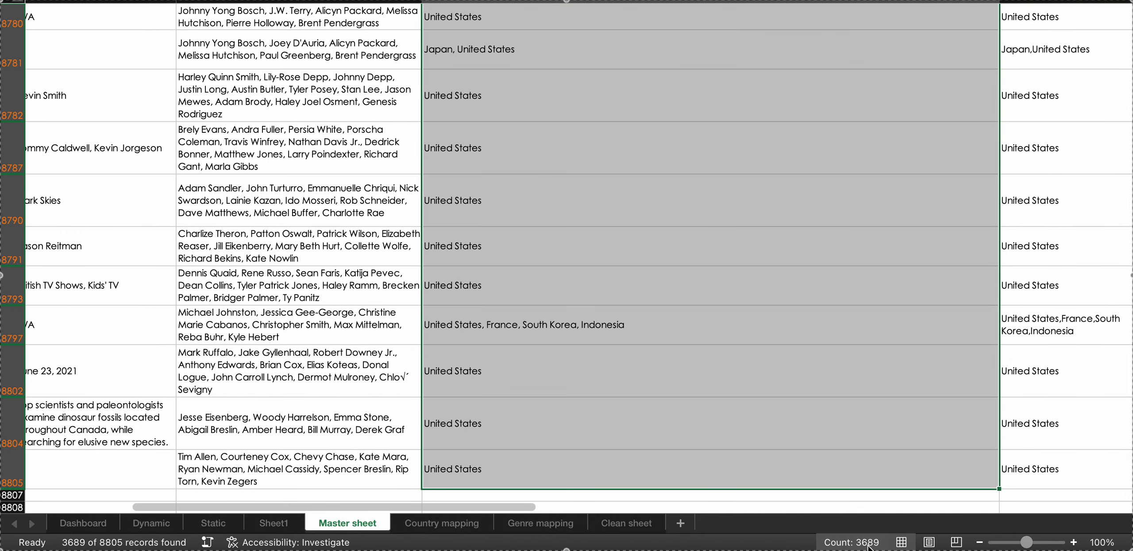
click(432, 522)
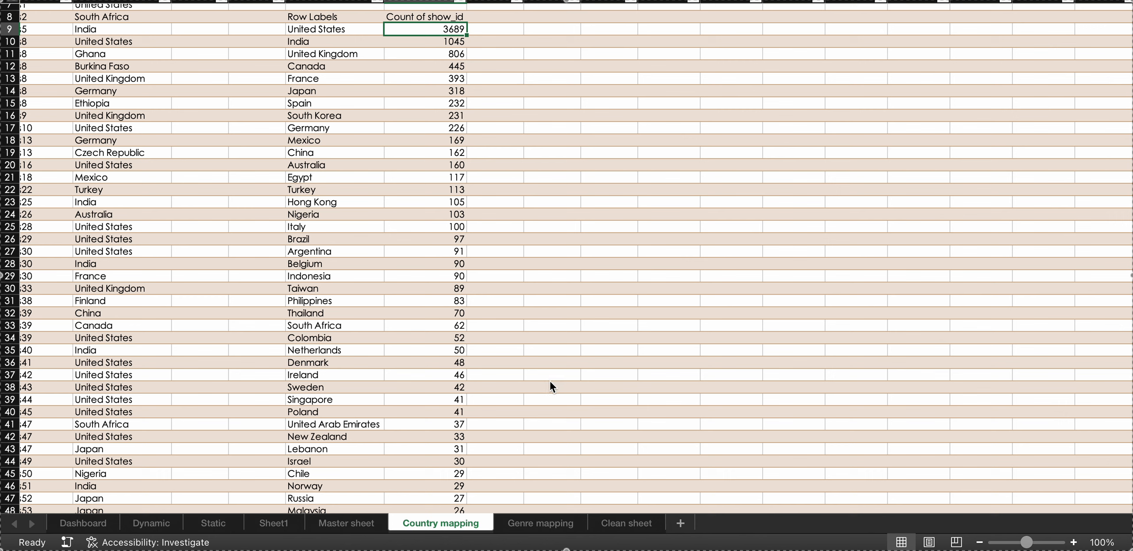
click(340, 525)
scroll(832, 85, up, 10)
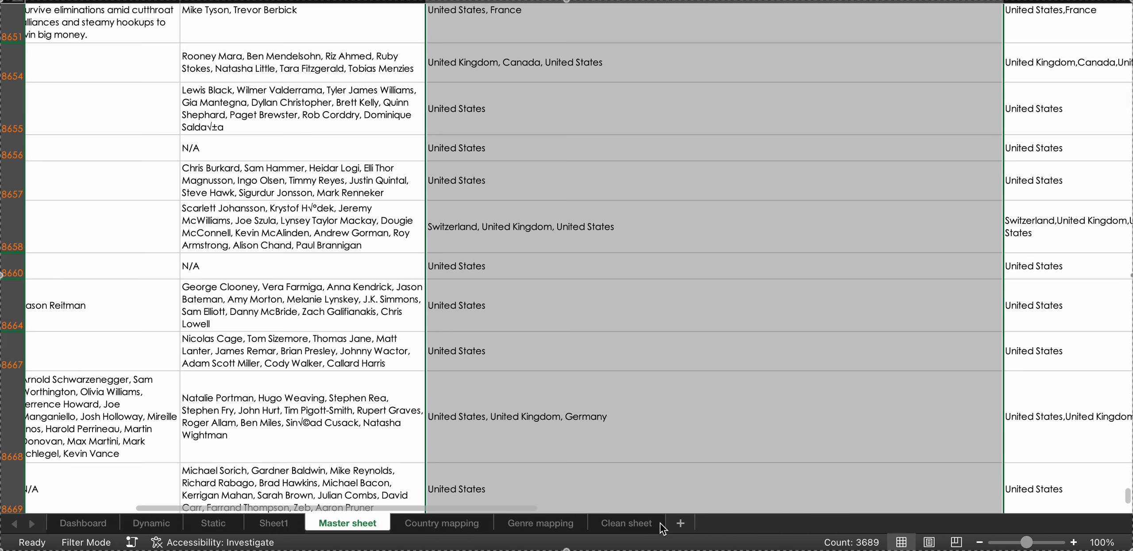
Examine the show counts per genre on the Genre mapping sheet, including International Movies, and compare the layout with the Country mapping sheet.
click(543, 523)
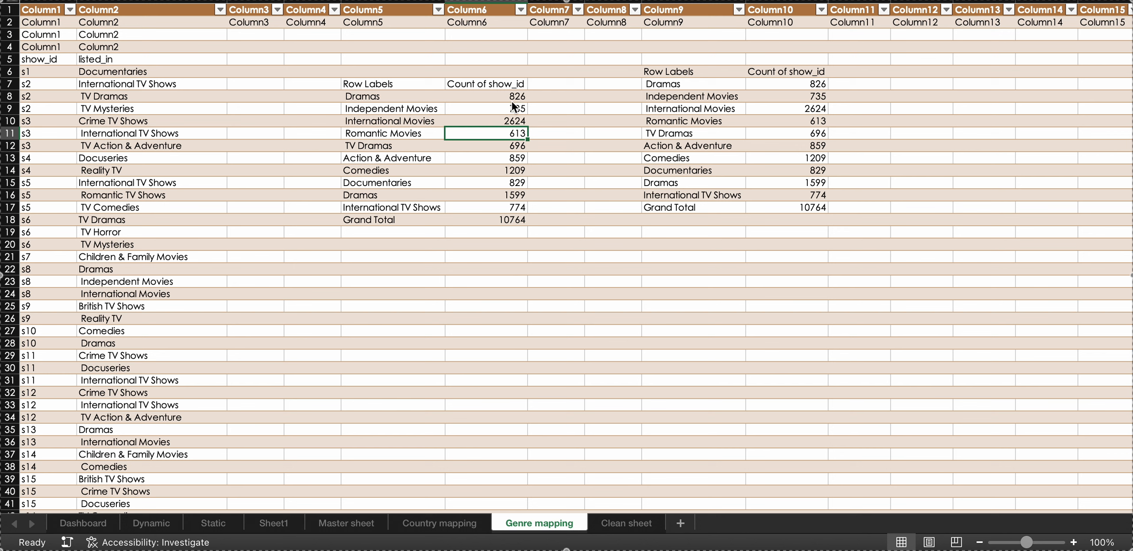
click(502, 124)
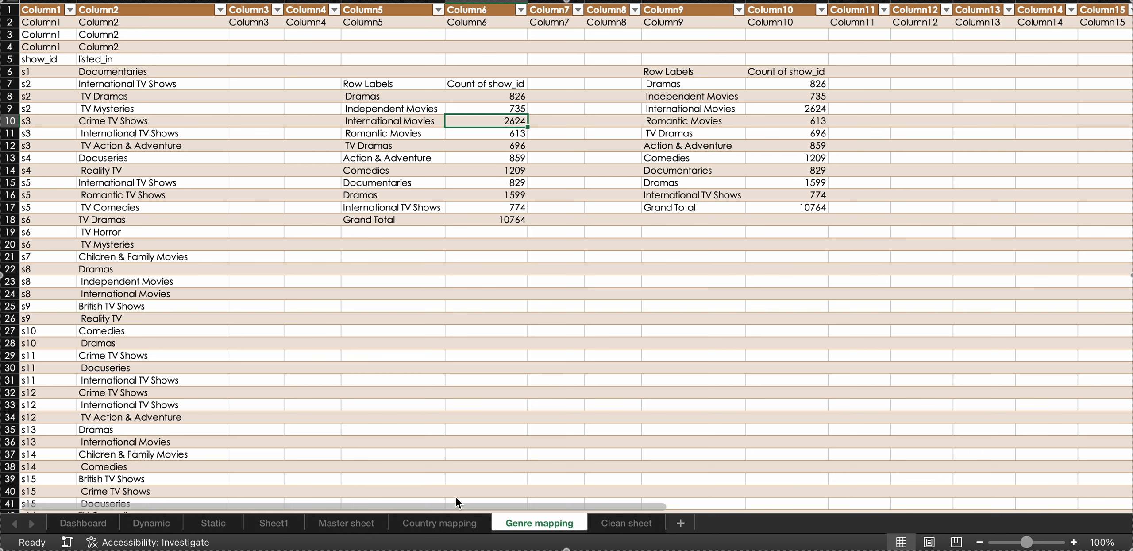
click(444, 527)
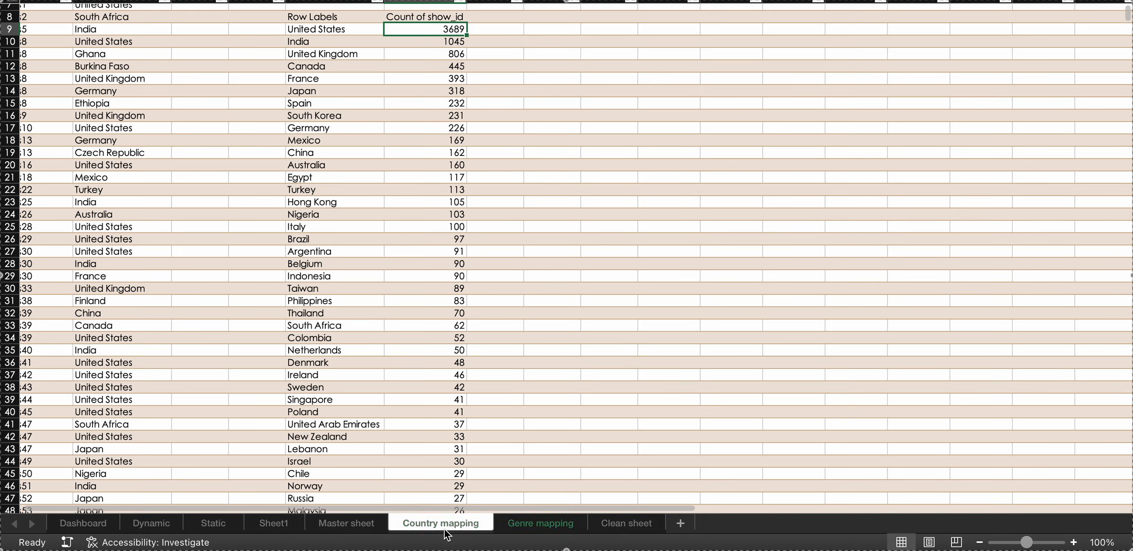
click(519, 523)
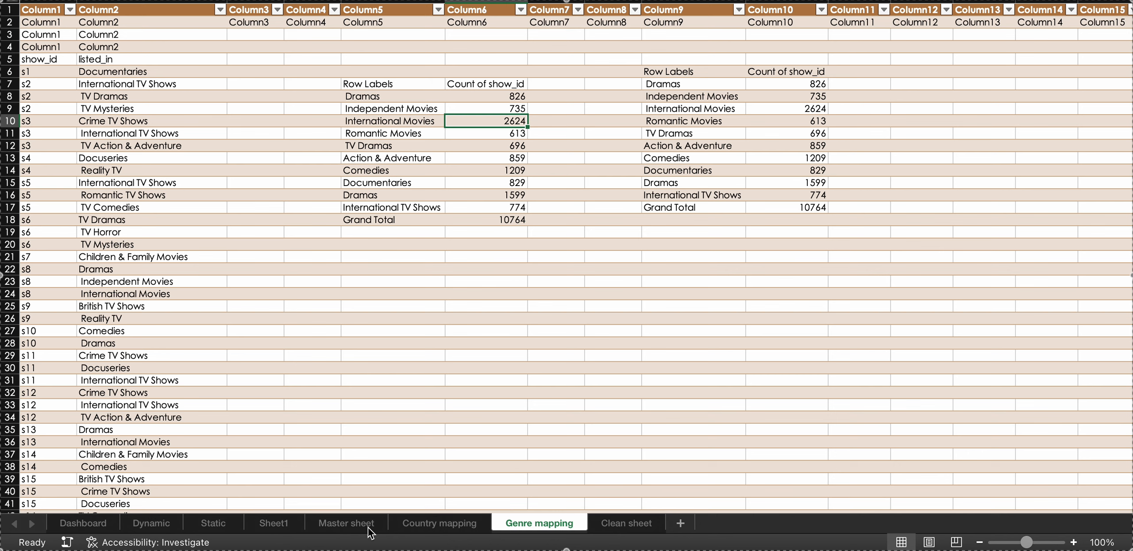
click(425, 526)
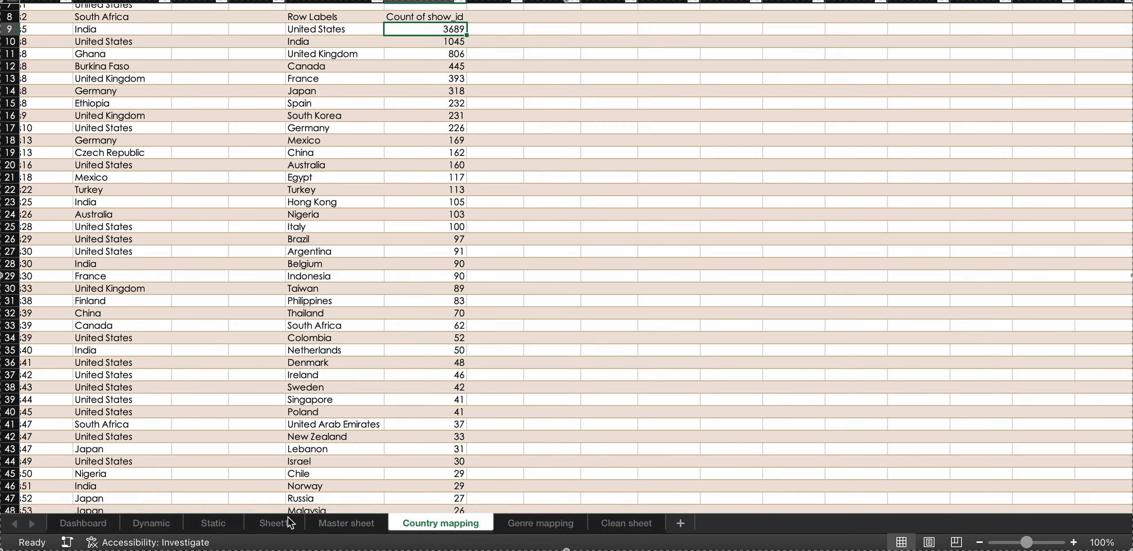
Open the Dashboard sheet and play the embedded video beside the Netflix logo.
click(104, 527)
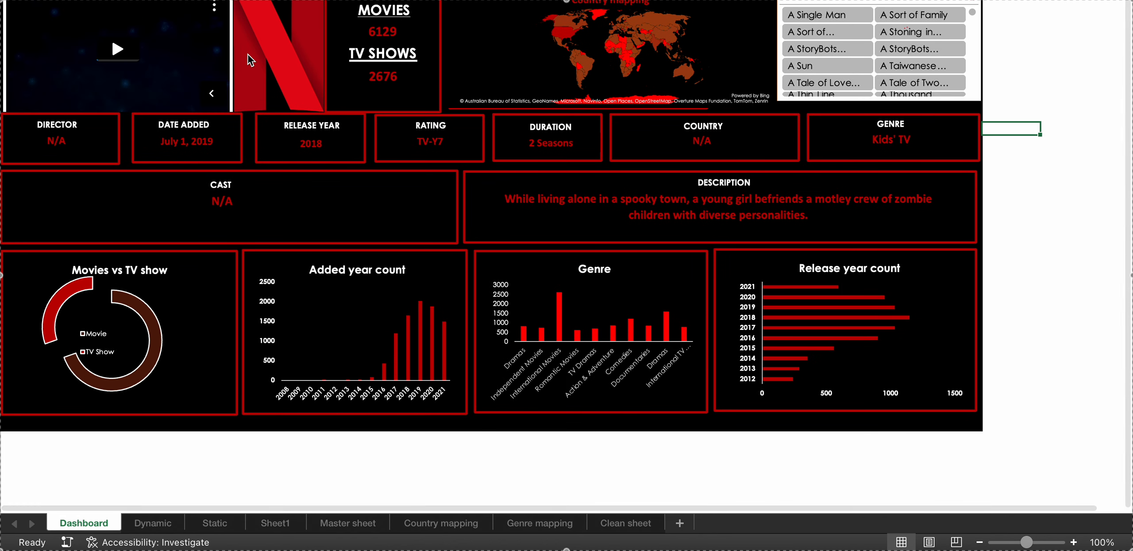
click(258, 8)
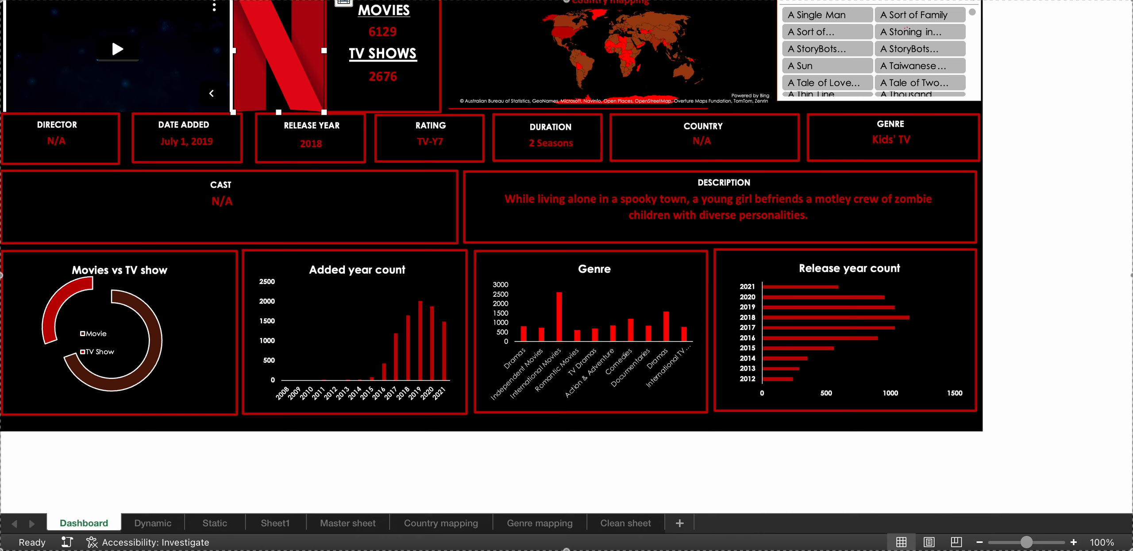
click(3, 2)
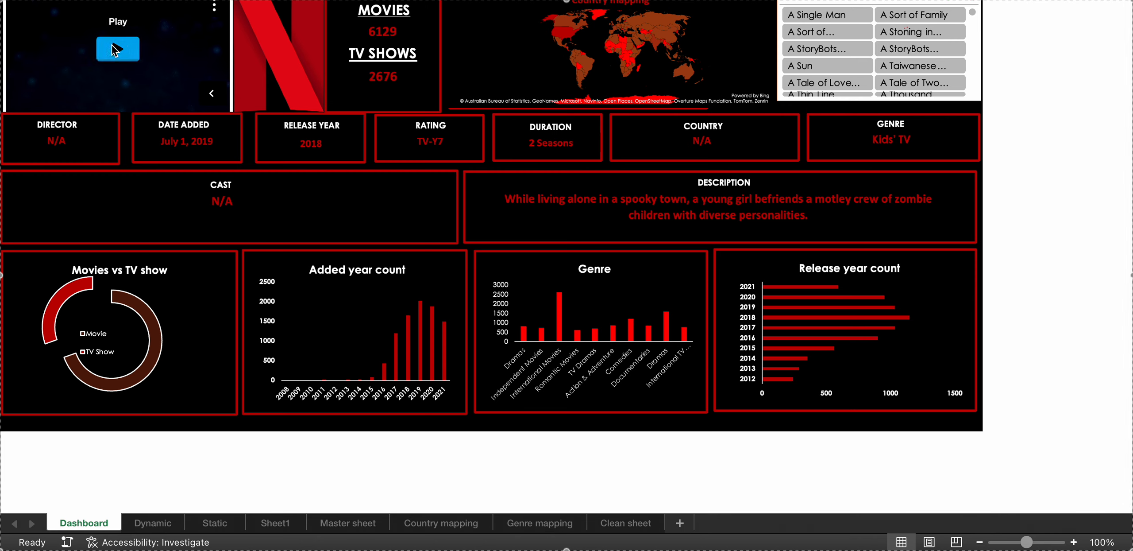
click(117, 49)
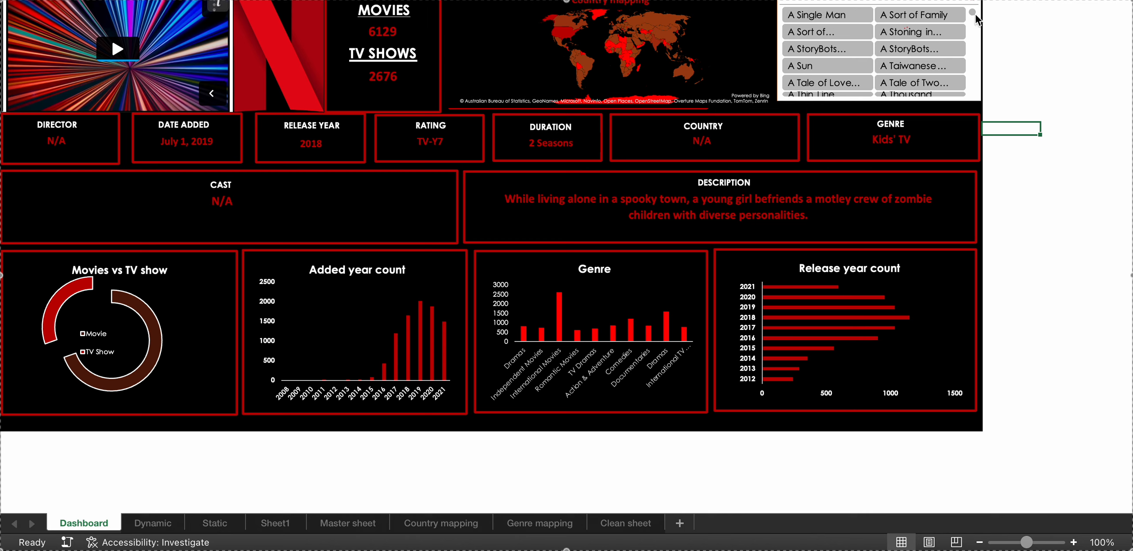
Show the dashboard details for the title "9" from the start of the title slicer.
mouse_move(973, 12)
mouse_down()
mouse_move(974, 99)
mouse_move(979, 8)
mouse_up()
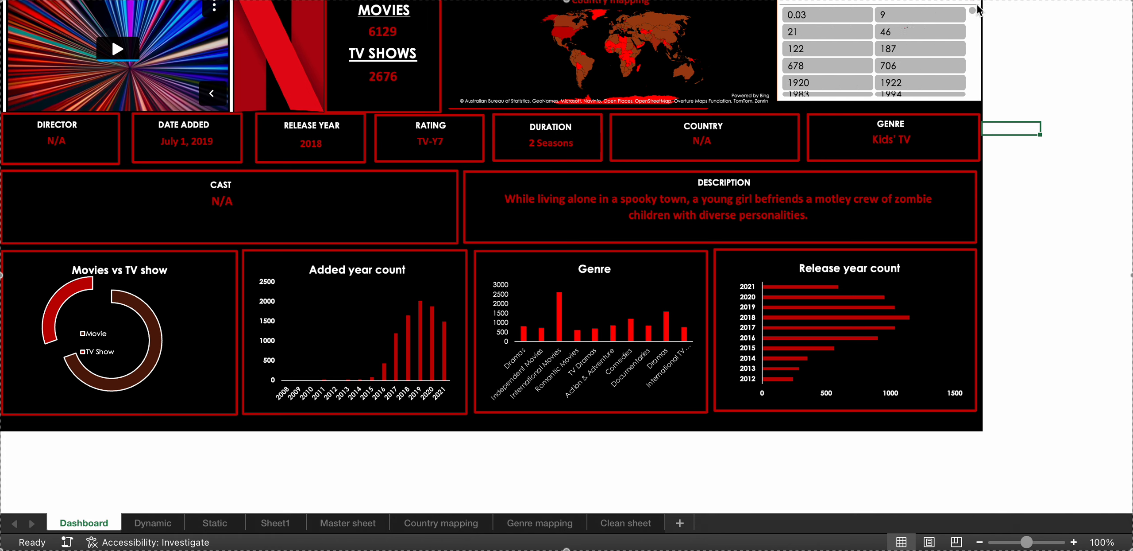
click(895, 13)
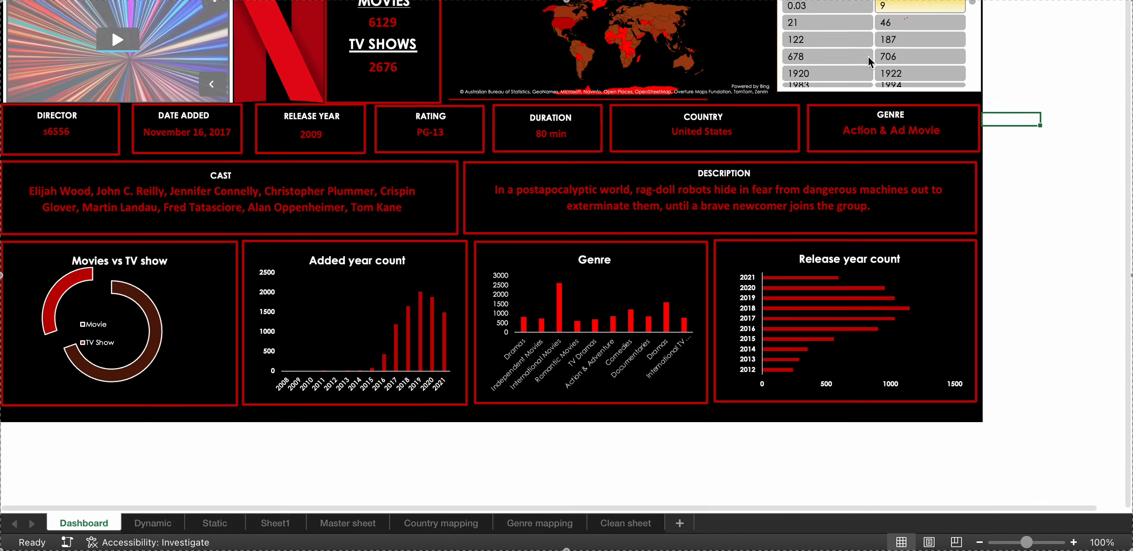
scroll(868, 57, down, 2)
scroll(869, 57, up, 2)
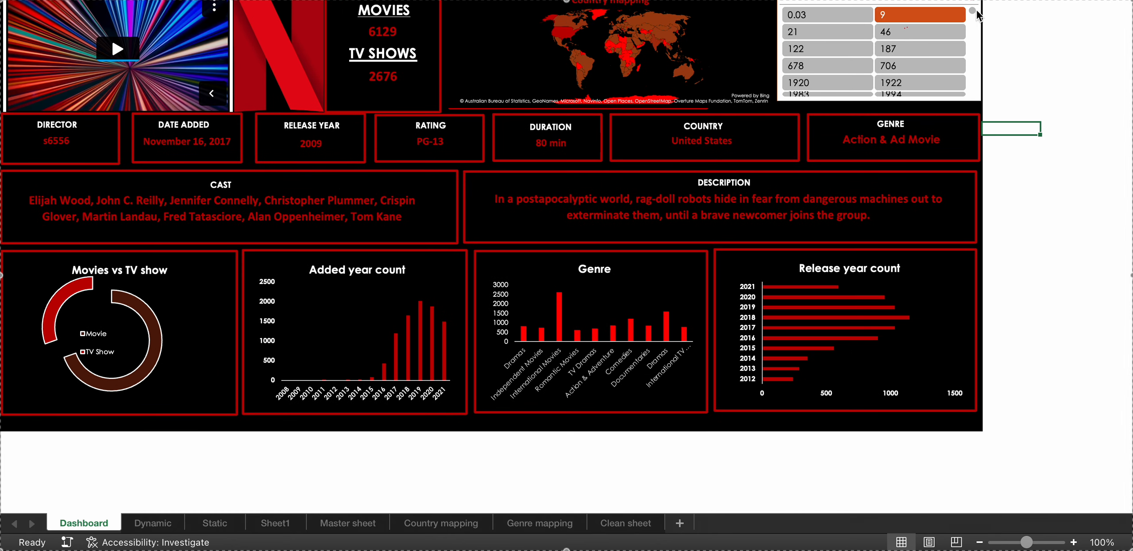
View the dashboard details for Here Alone, Her Mother's Killer, Hera Pheri and Here and There, one title at a time.
drag(973, 11, 974, 36)
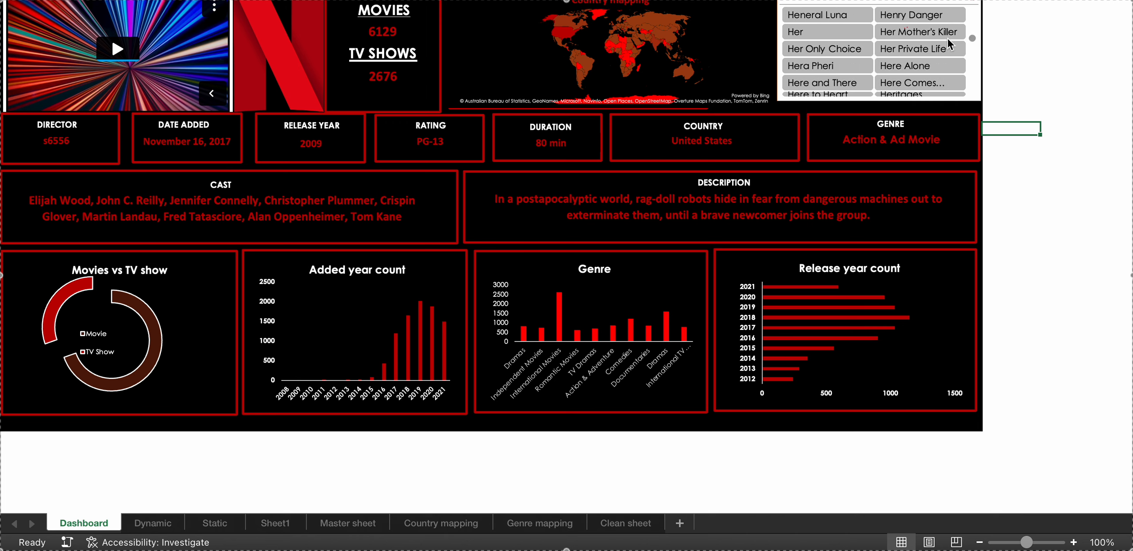
click(920, 65)
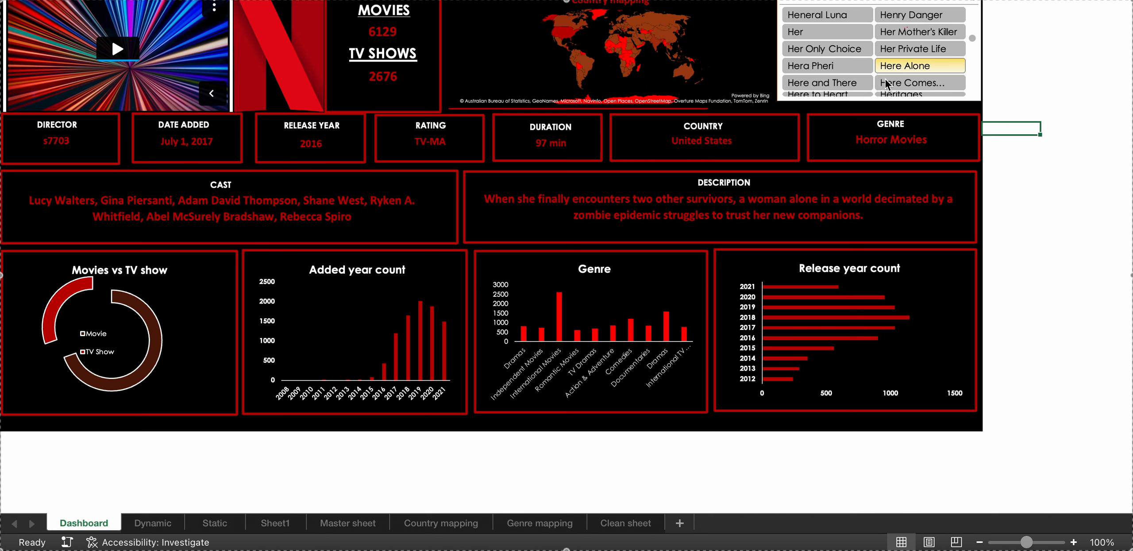
click(892, 31)
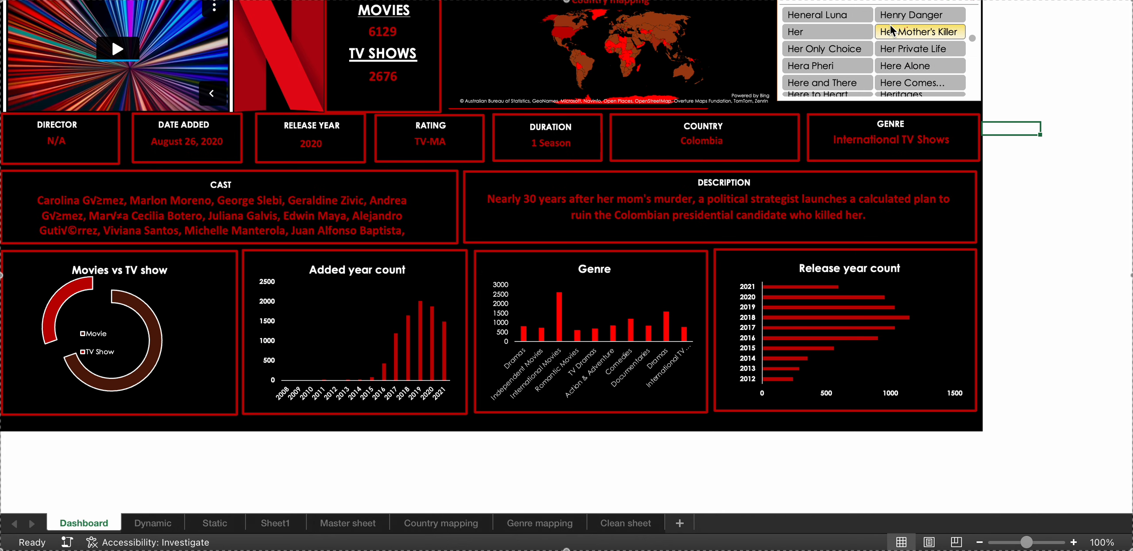
click(813, 64)
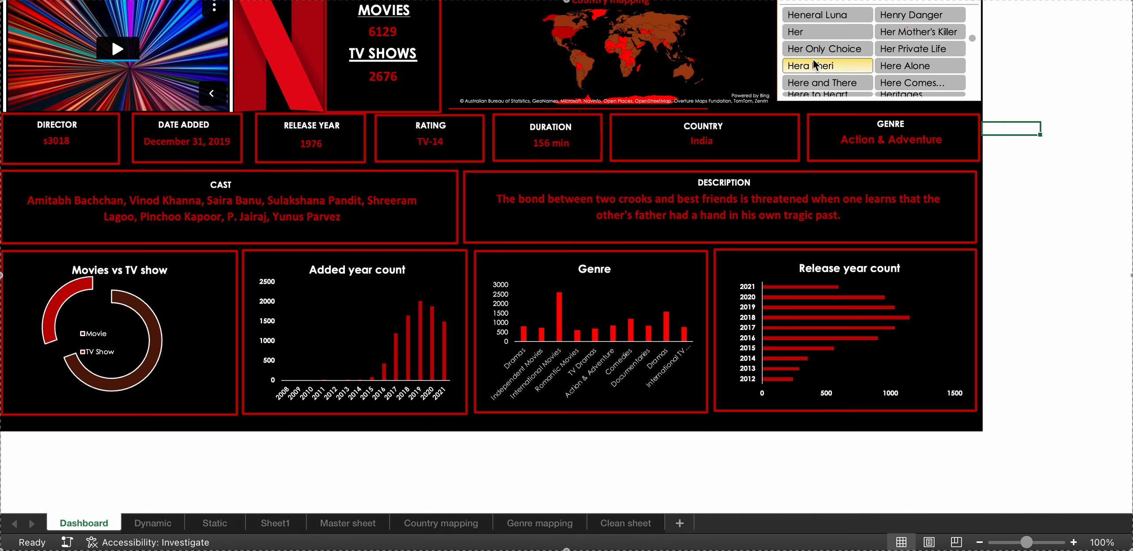
click(819, 83)
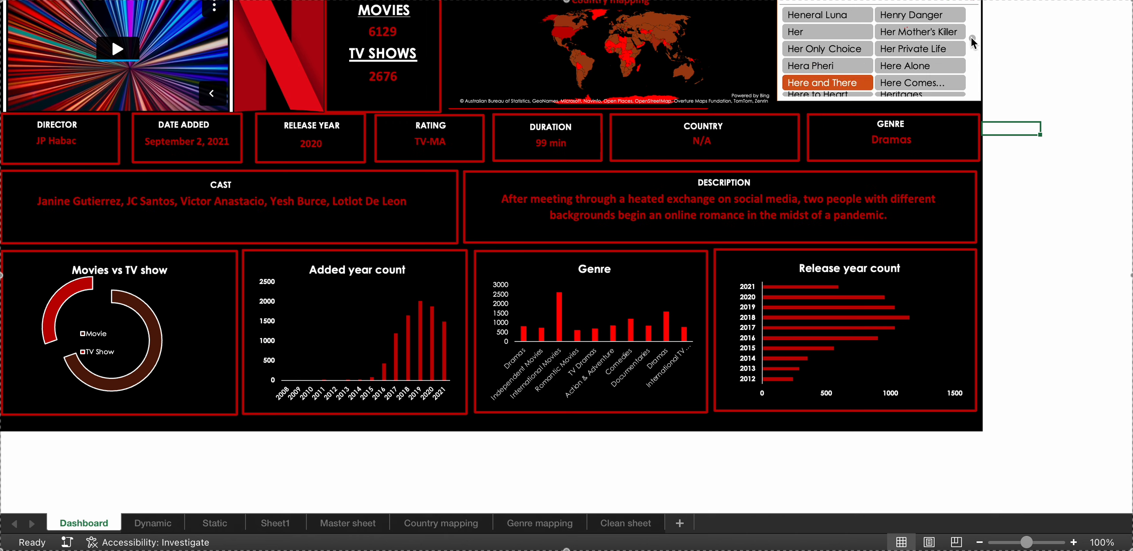
View the dashboard details for the first "Memories of a..." title, Men in Black and Memory Games, one at a time.
drag(971, 38, 971, 50)
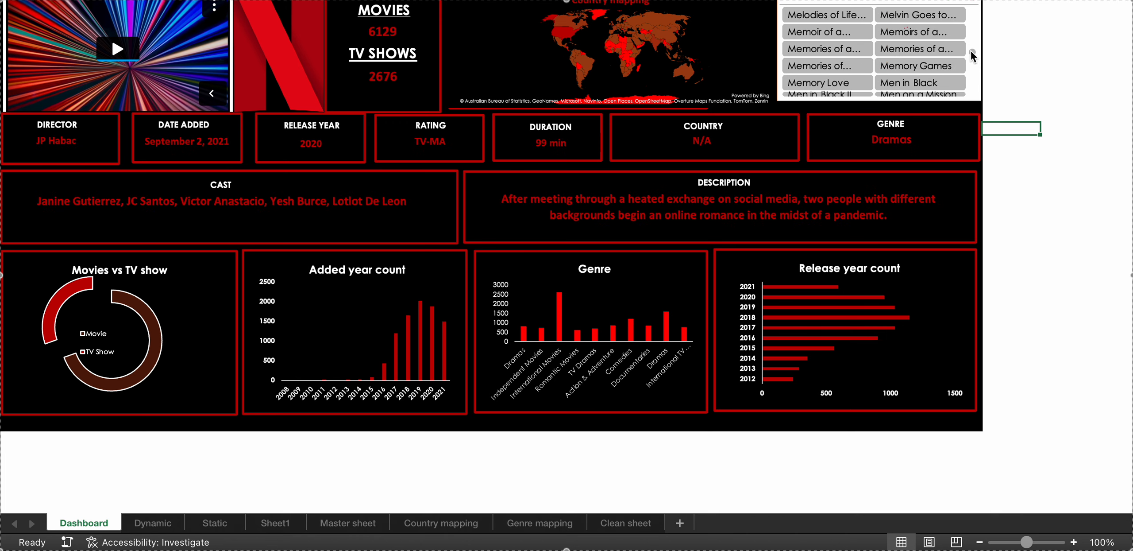
click(819, 48)
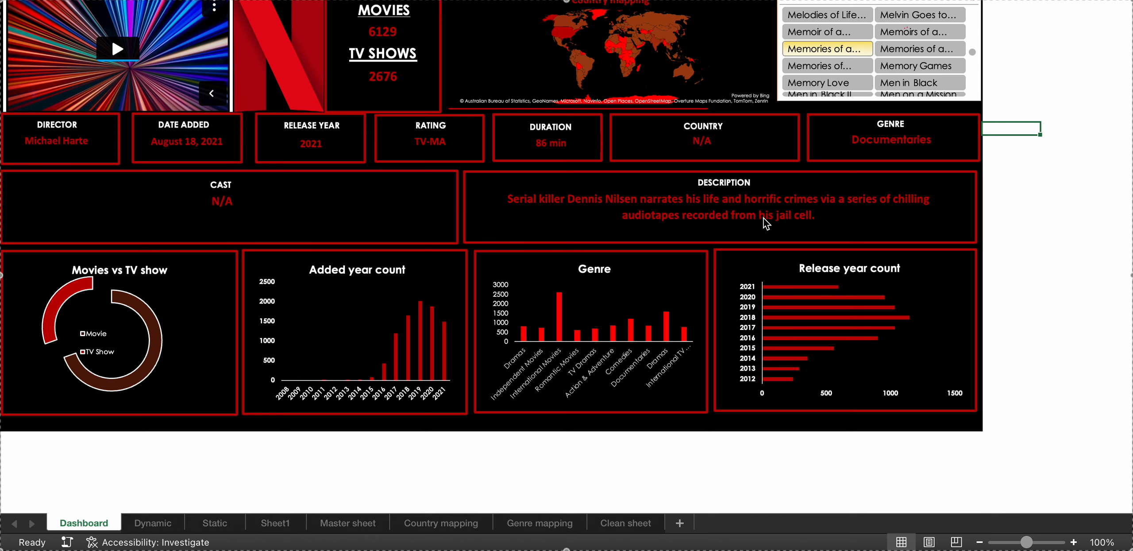
click(915, 82)
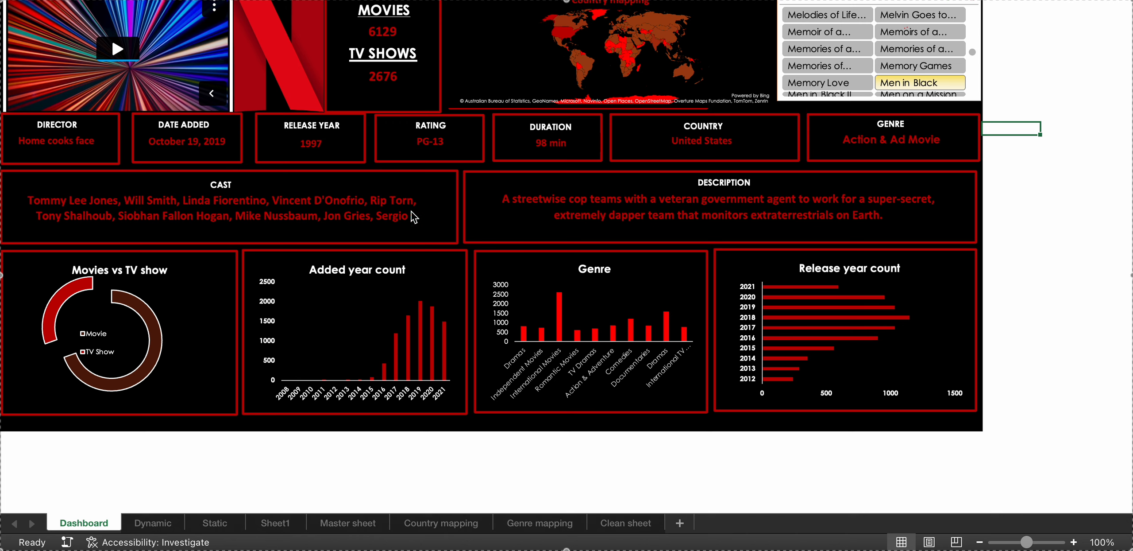
click(904, 68)
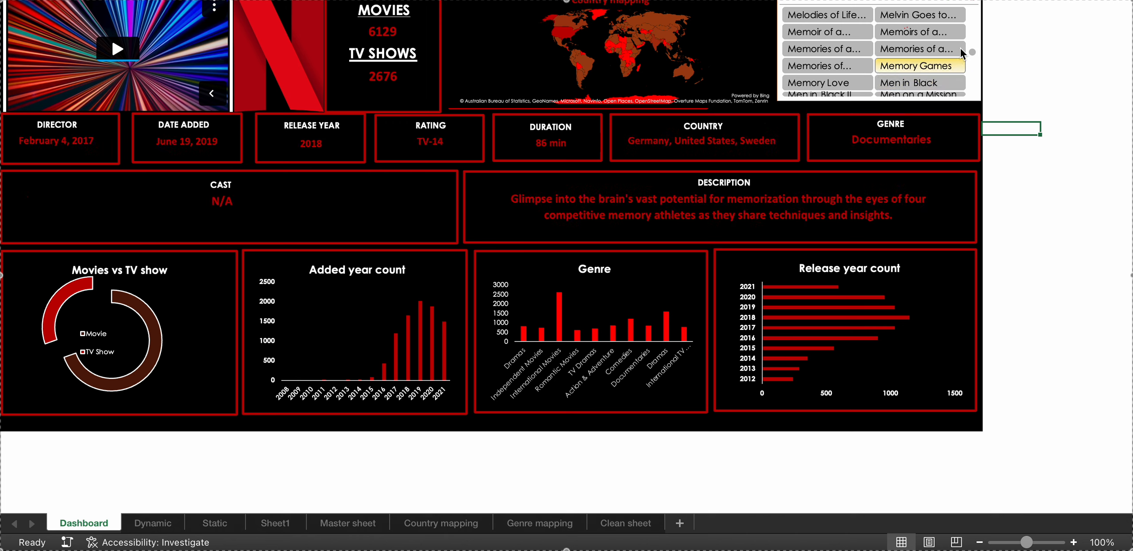
View the dashboard details for the "The Charming..." title and The Chase, one title at a time.
drag(975, 51, 980, 75)
click(843, 66)
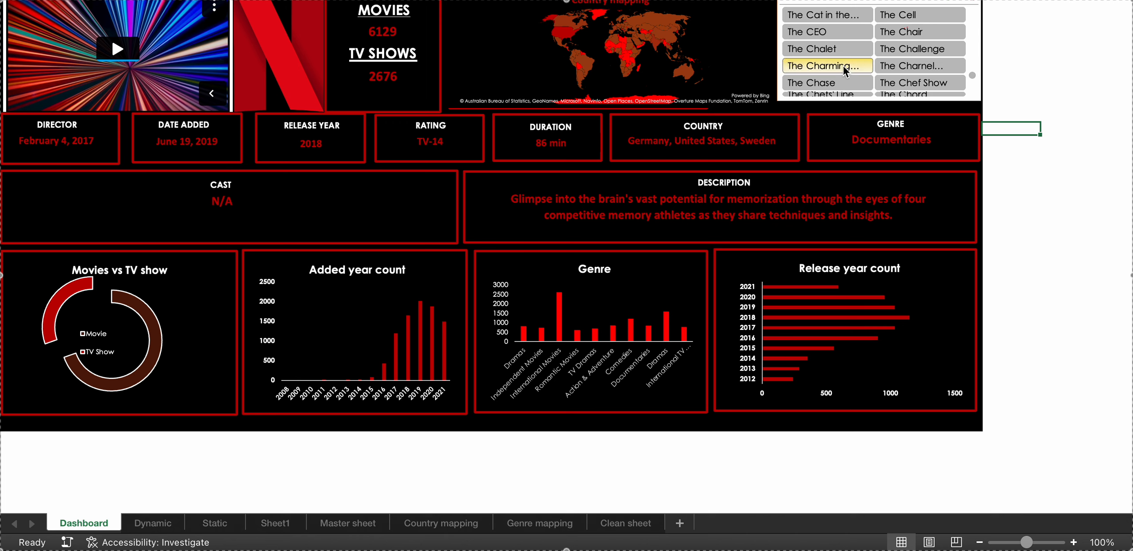
click(827, 89)
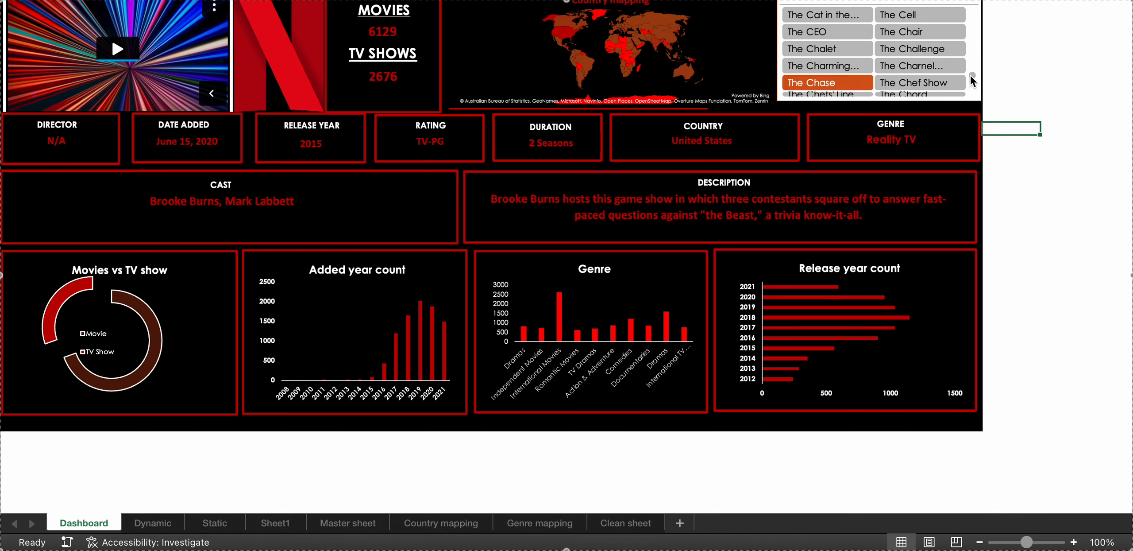
View the dashboard details for 15/08/25 and the "ZZ TOP: THAT..." title at the end of the title slicer.
drag(972, 72, 971, 104)
click(825, 78)
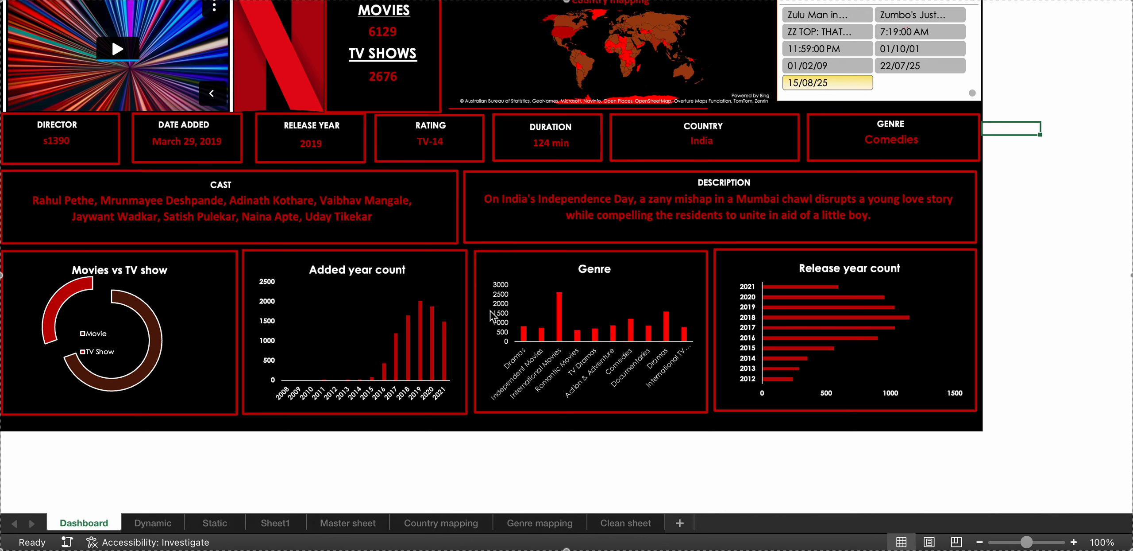
click(849, 30)
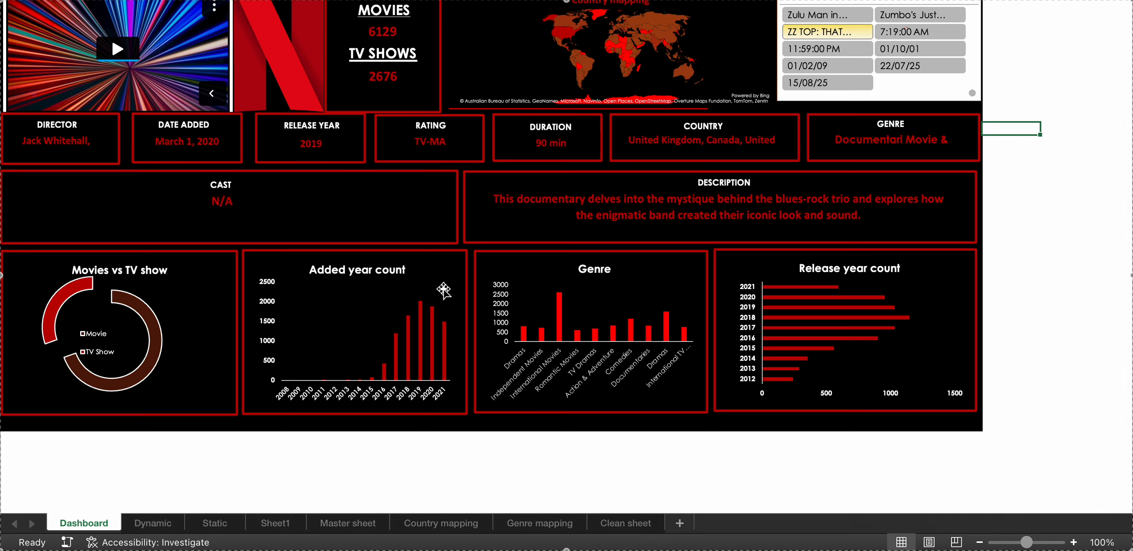
Look briefly at the Master sheet and return to the Dashboard sheet.
mouse_move(207, 530)
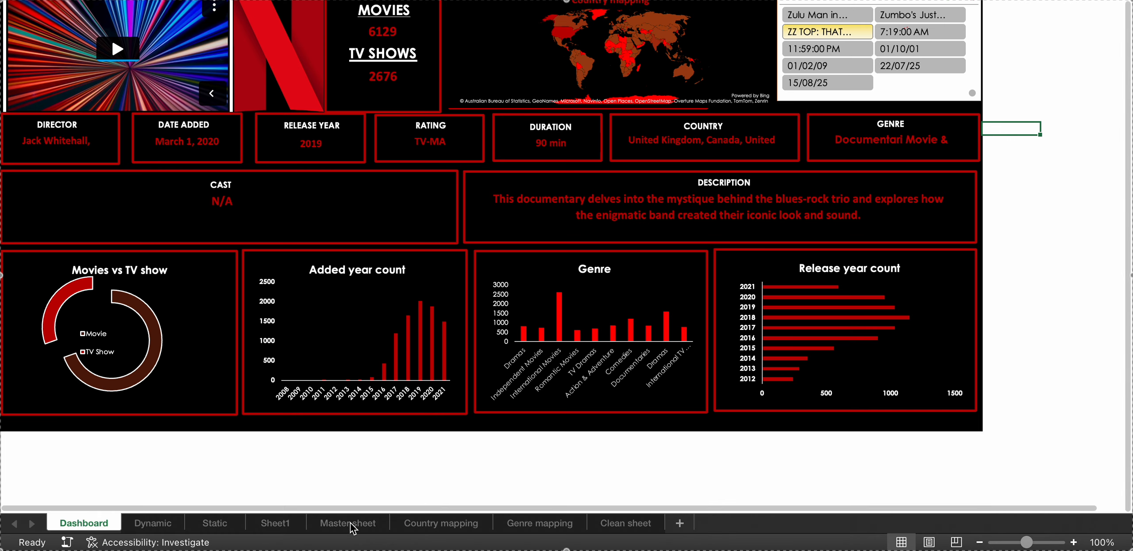
click(351, 523)
click(71, 524)
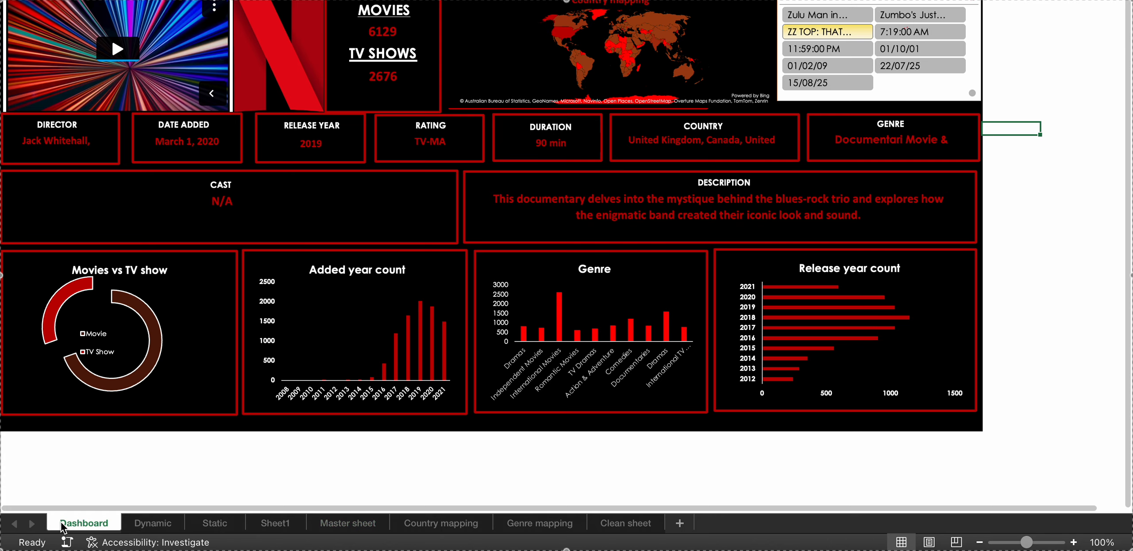